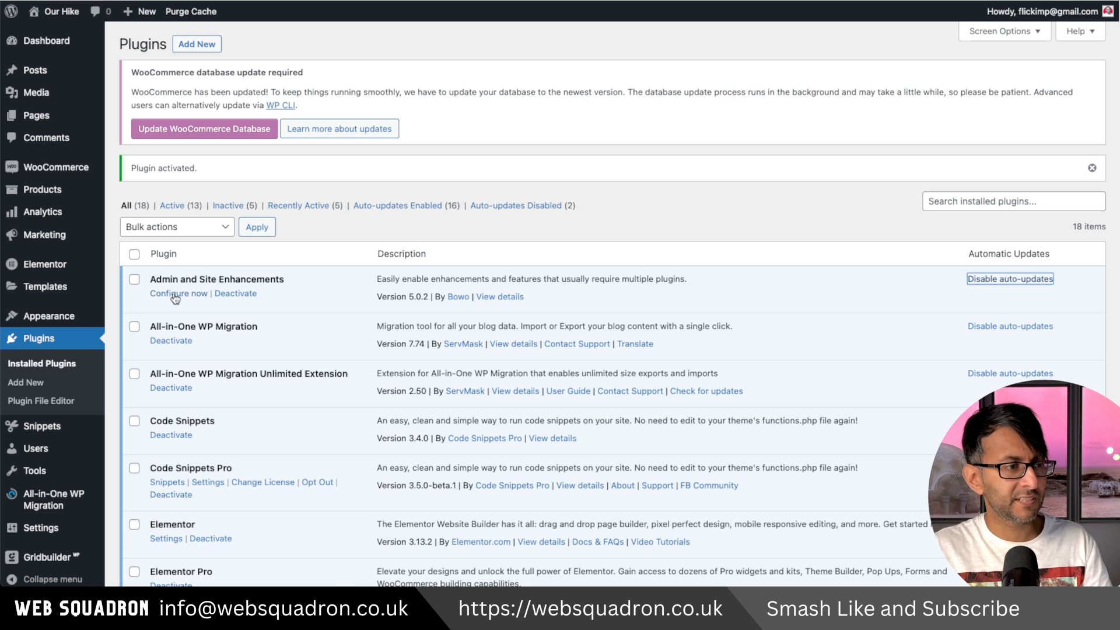
- Open the Admin and Site Enhancements configuration, enable Content Order for Pages, and save the changes
click(175, 299)
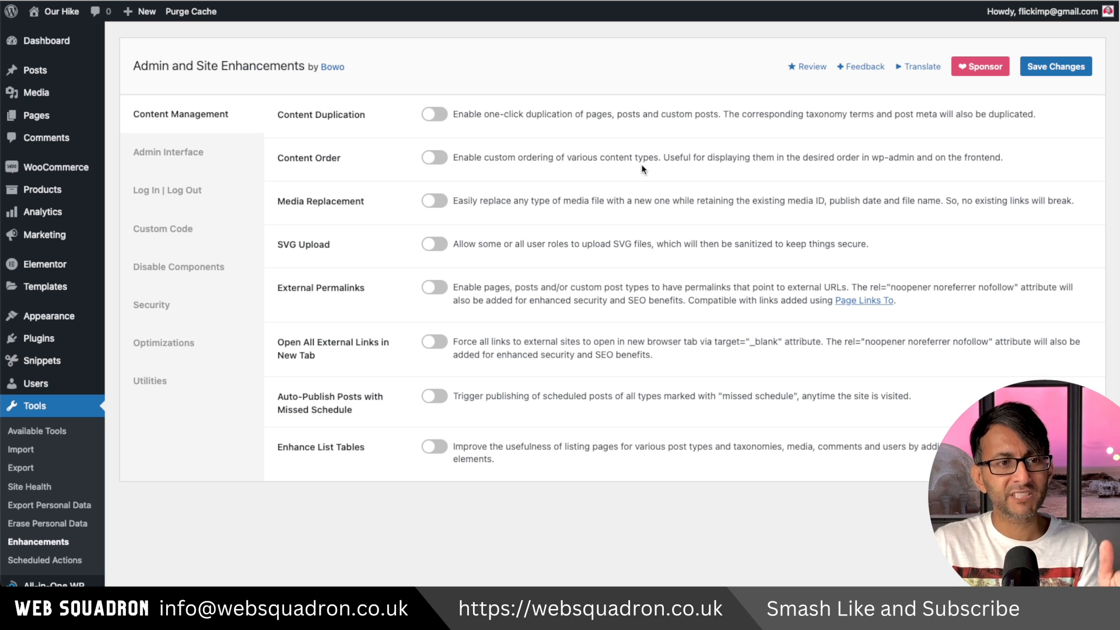
click(435, 158)
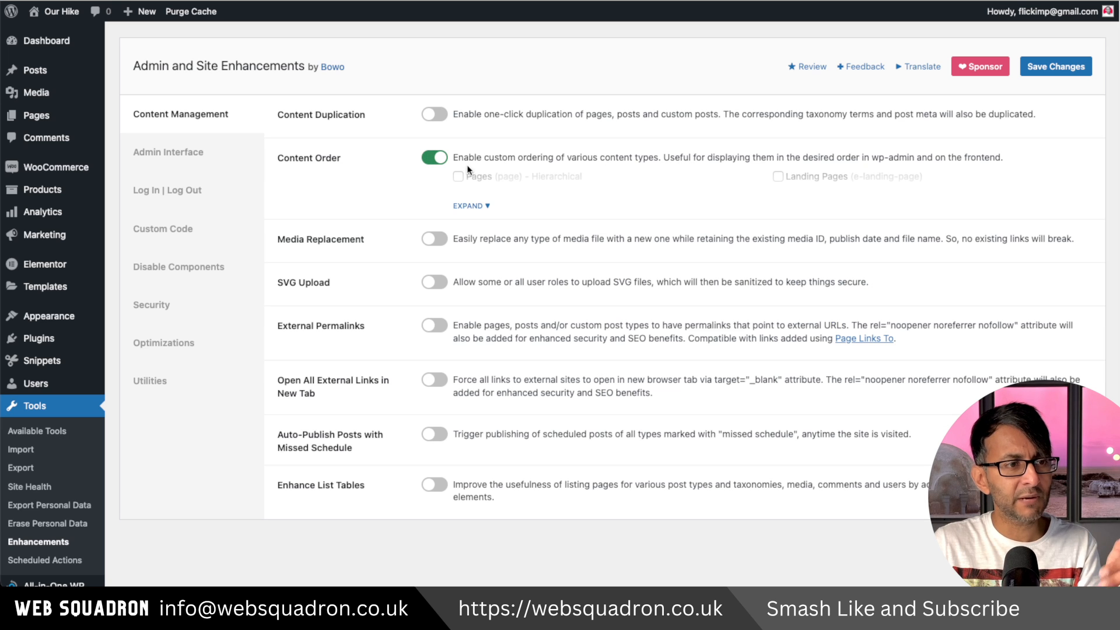
click(459, 176)
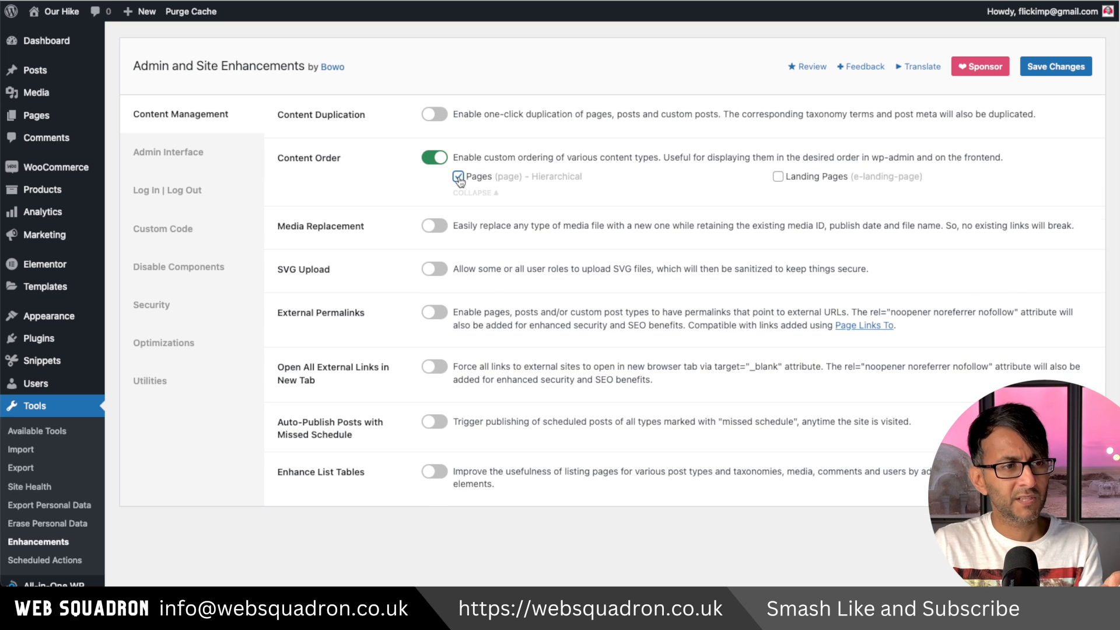
click(1049, 71)
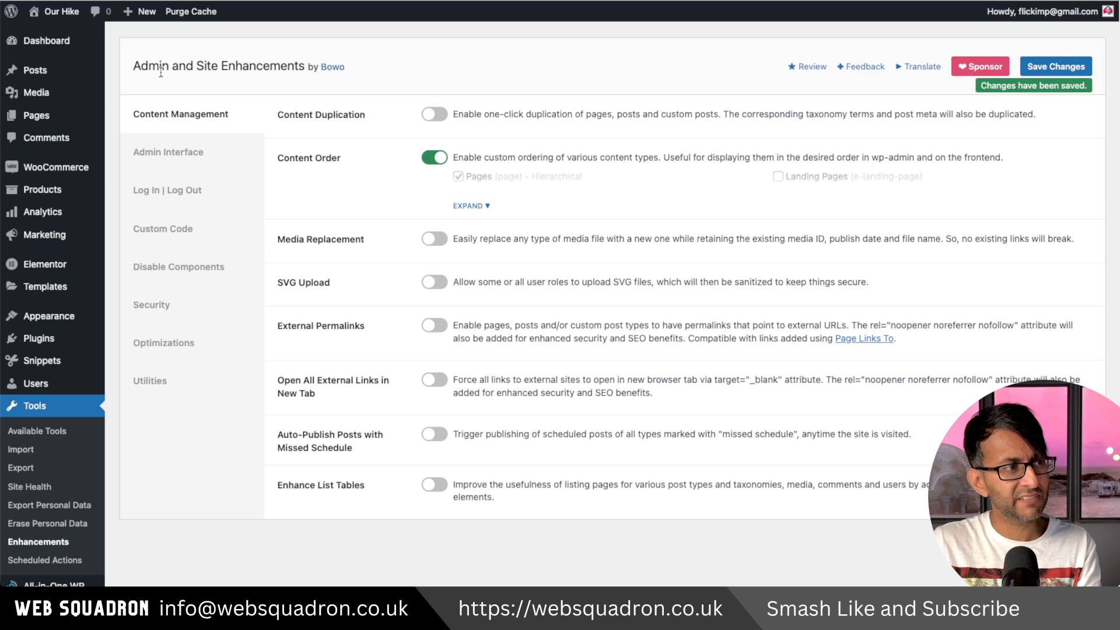
- Reorder the site's pages so Hiking Home comes first and Blog second, and check the order in the full pages list
mouse_move(29, 113)
click(131, 118)
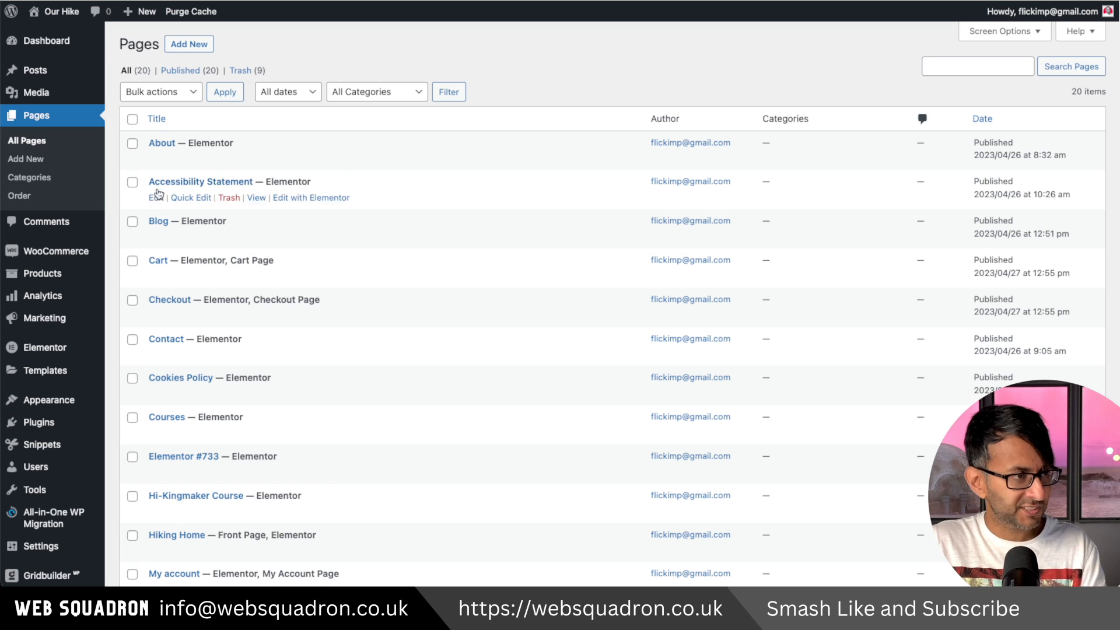
click(27, 199)
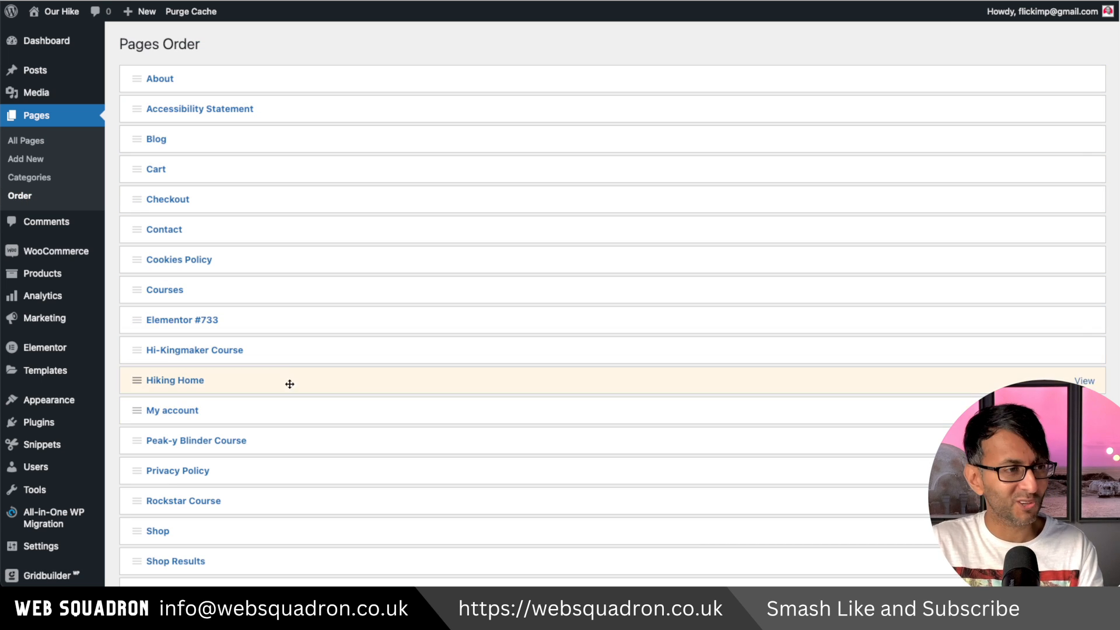
drag(140, 350, 138, 79)
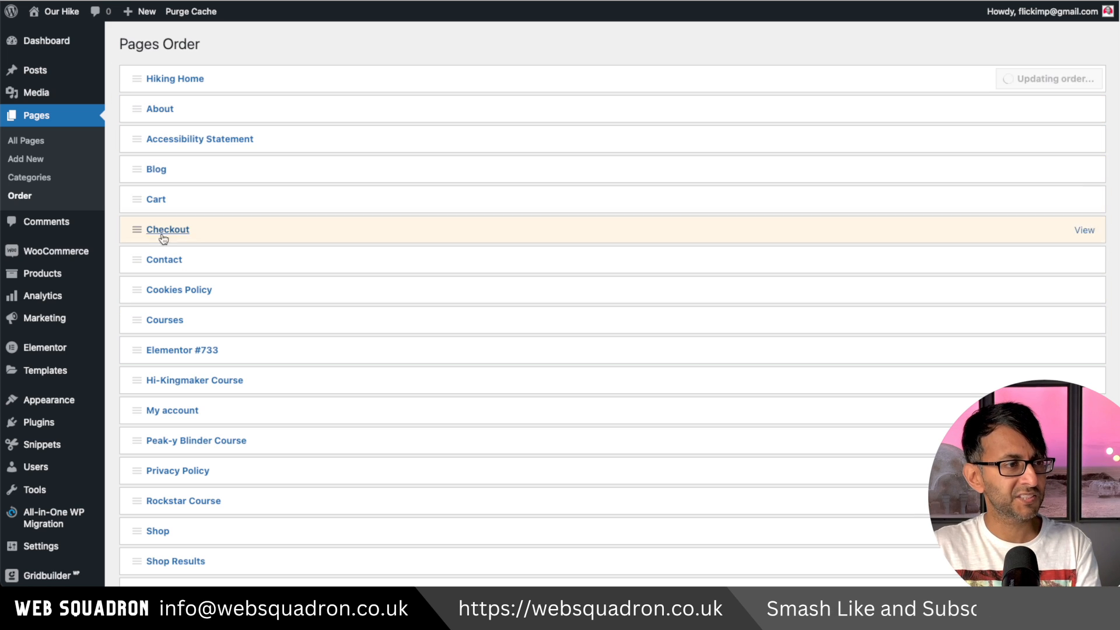
drag(137, 169, 137, 115)
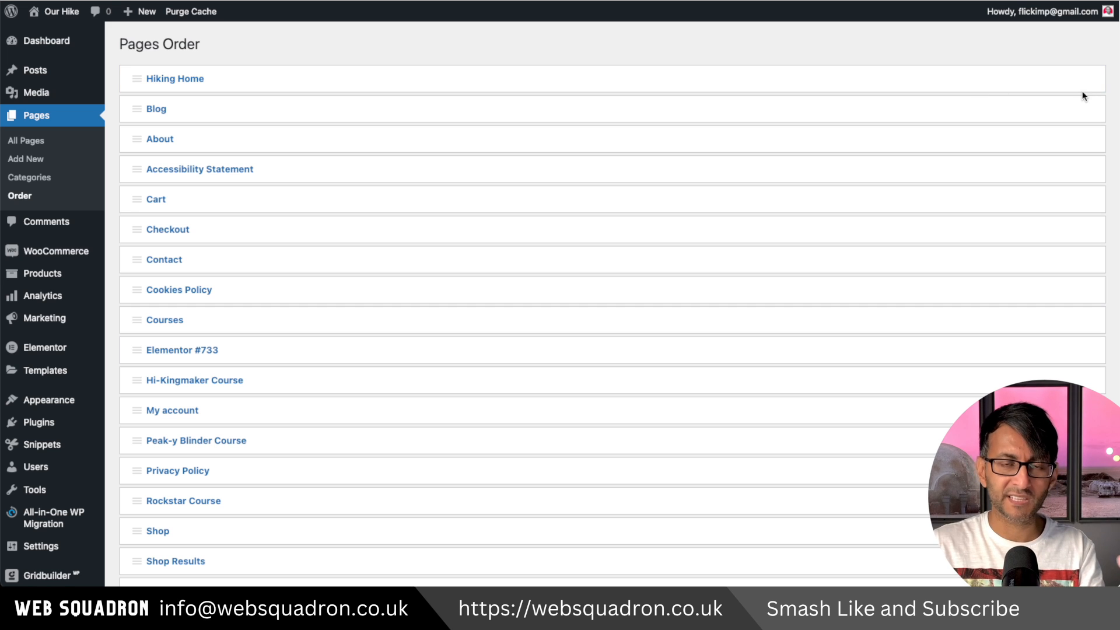
click(27, 145)
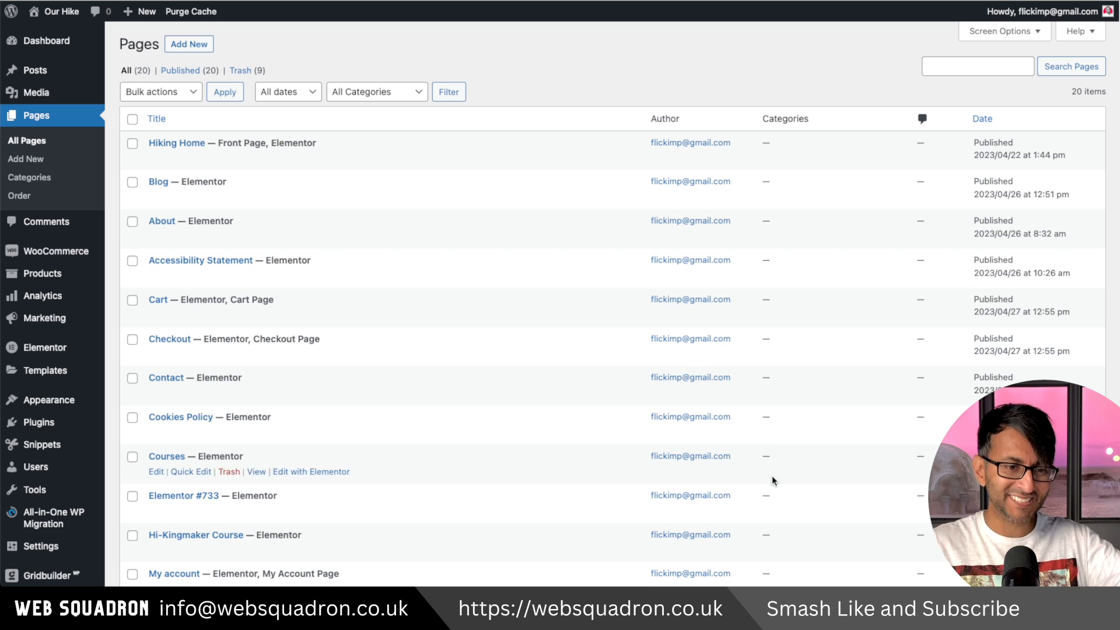
scroll(770, 475, down, 1)
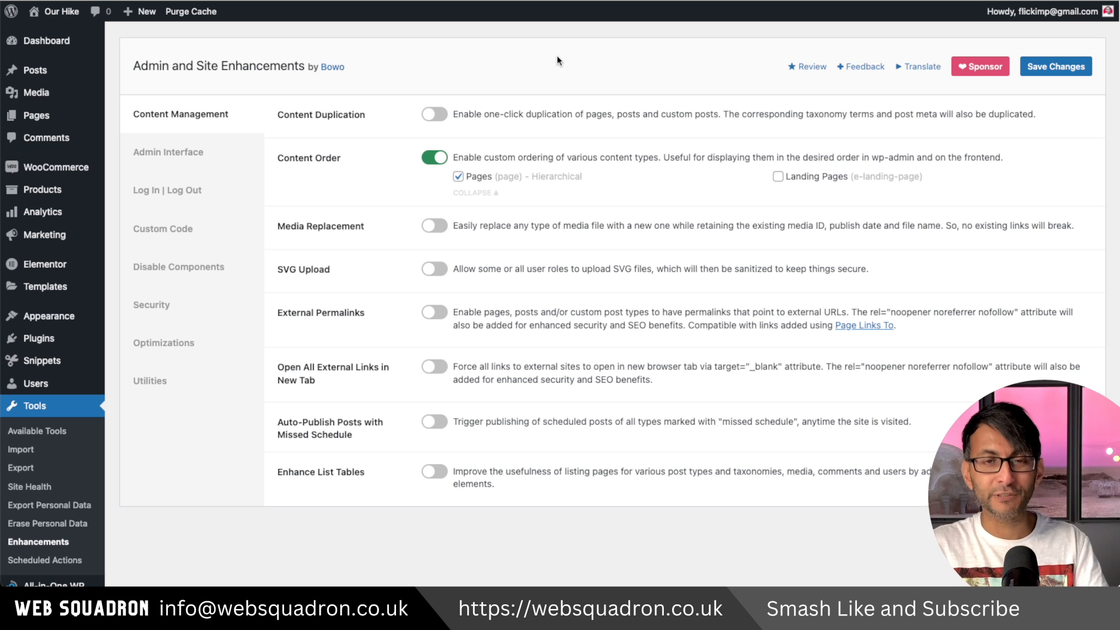
- Enable Content Duplication, Media Replacement, and SVG Upload for Administrator in the Content Management enhancements, and save the changes
click(438, 115)
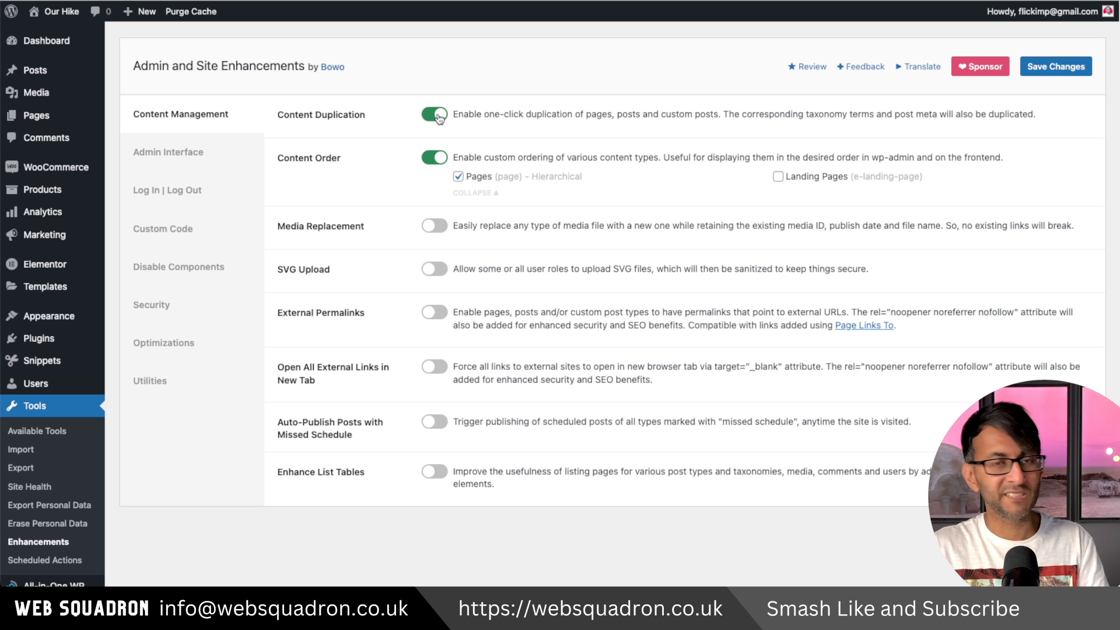
click(442, 228)
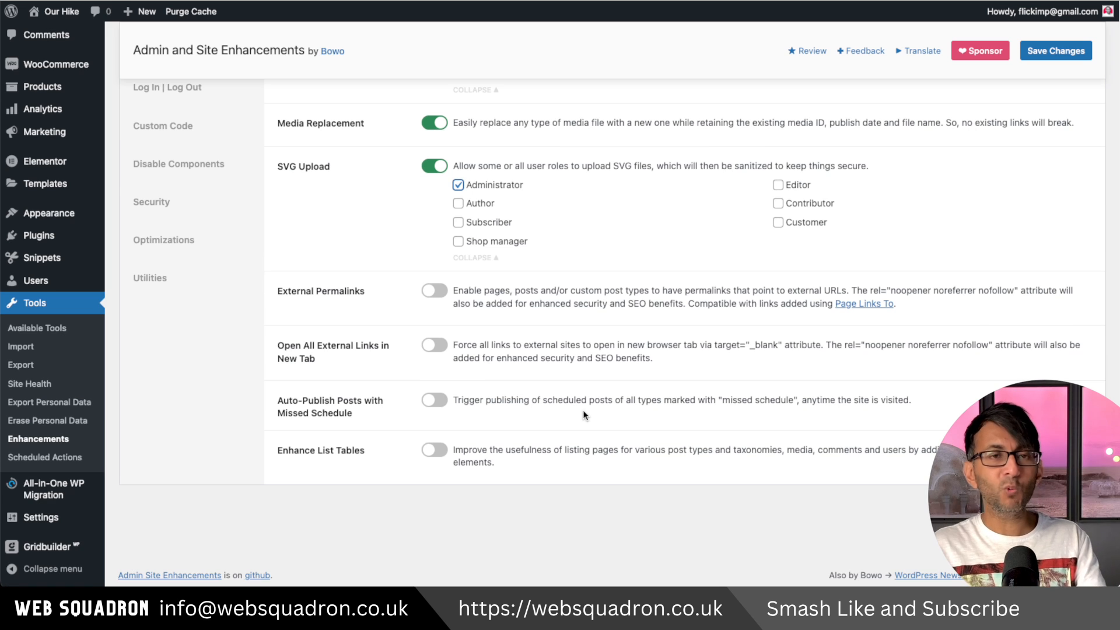
scroll(583, 409, up, 3)
click(1086, 67)
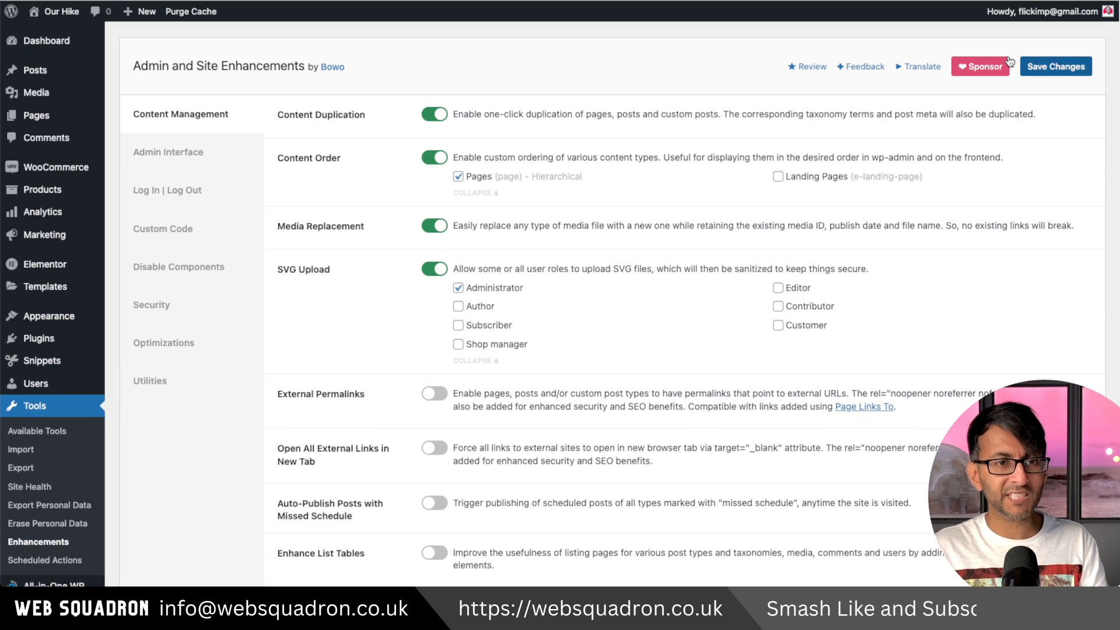
- In the Admin Interface enhancements, hide the admin bar for Author, Subscriber, Shop manager, Editor, Contributor and Customer
click(187, 154)
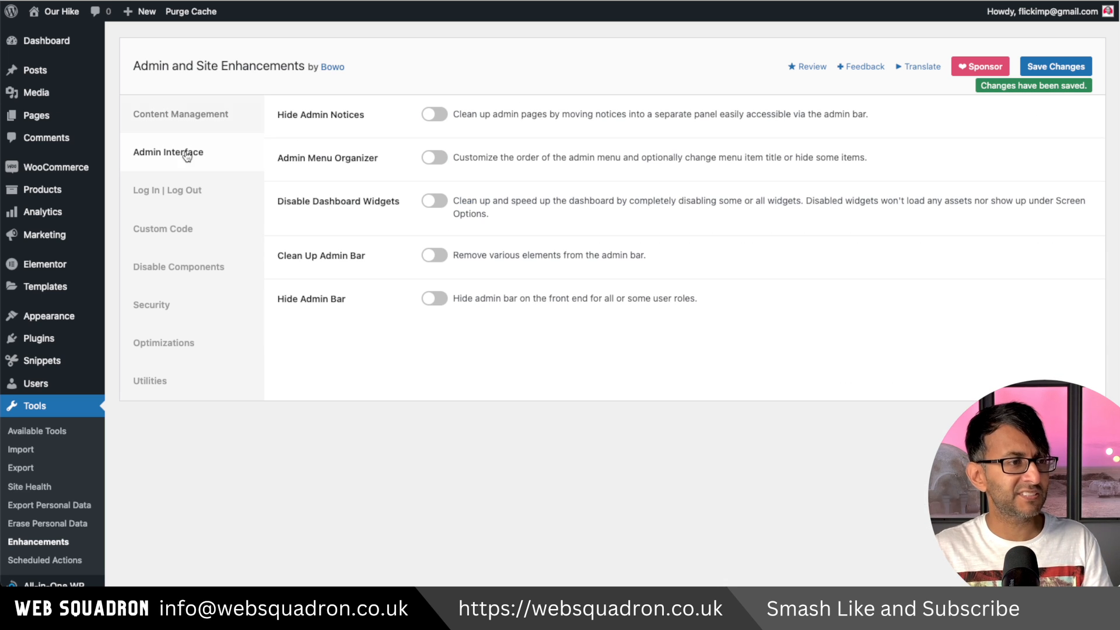
click(436, 300)
click(468, 346)
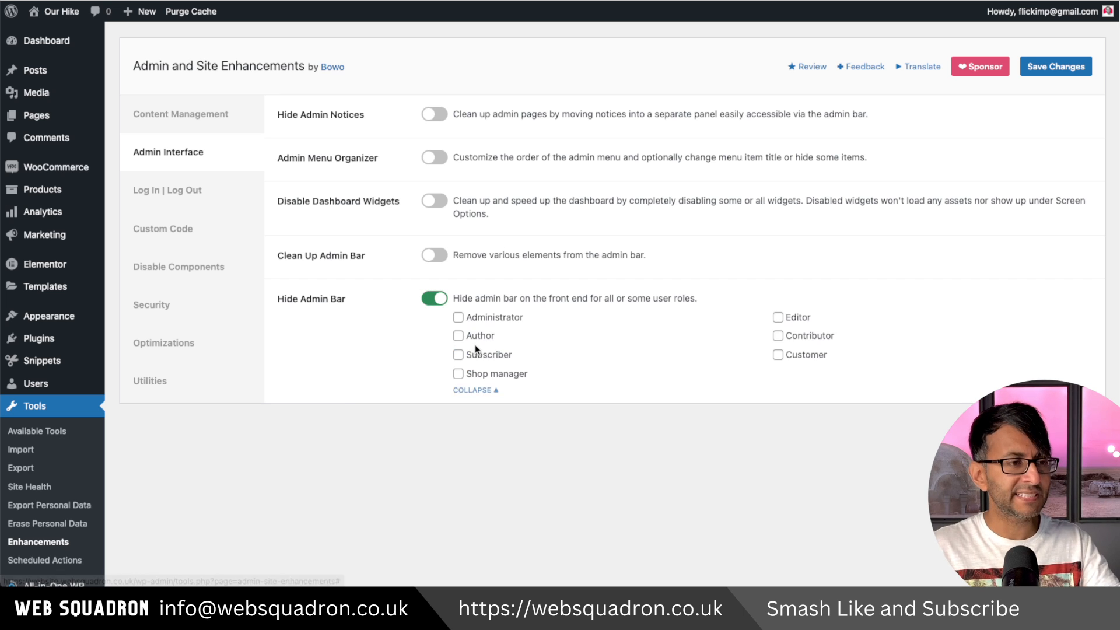
click(459, 374)
click(459, 355)
click(777, 355)
click(779, 335)
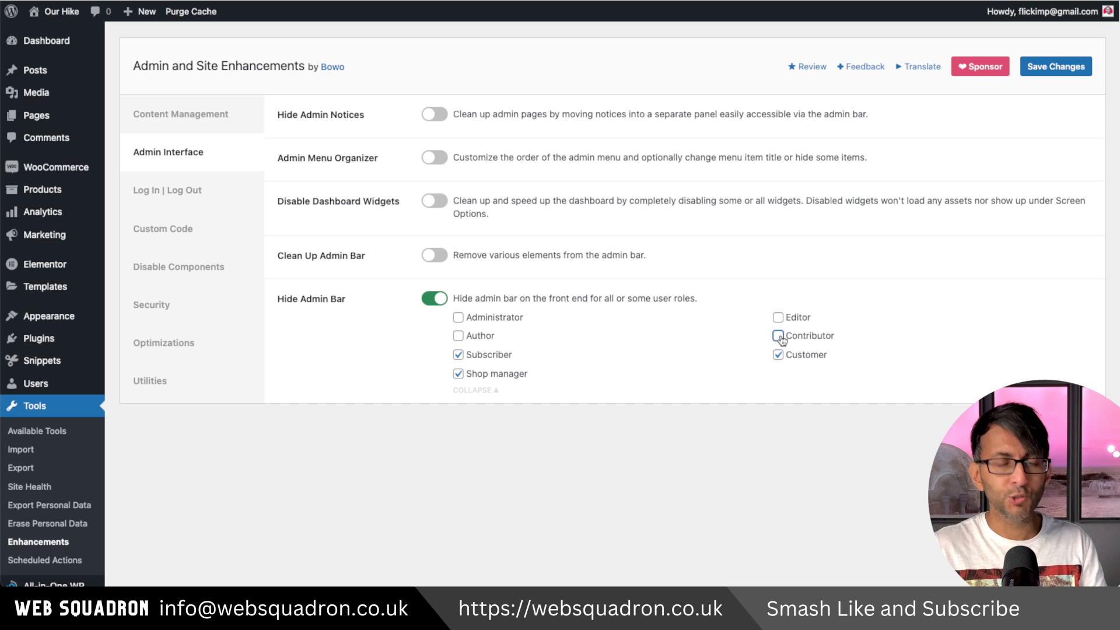
click(458, 336)
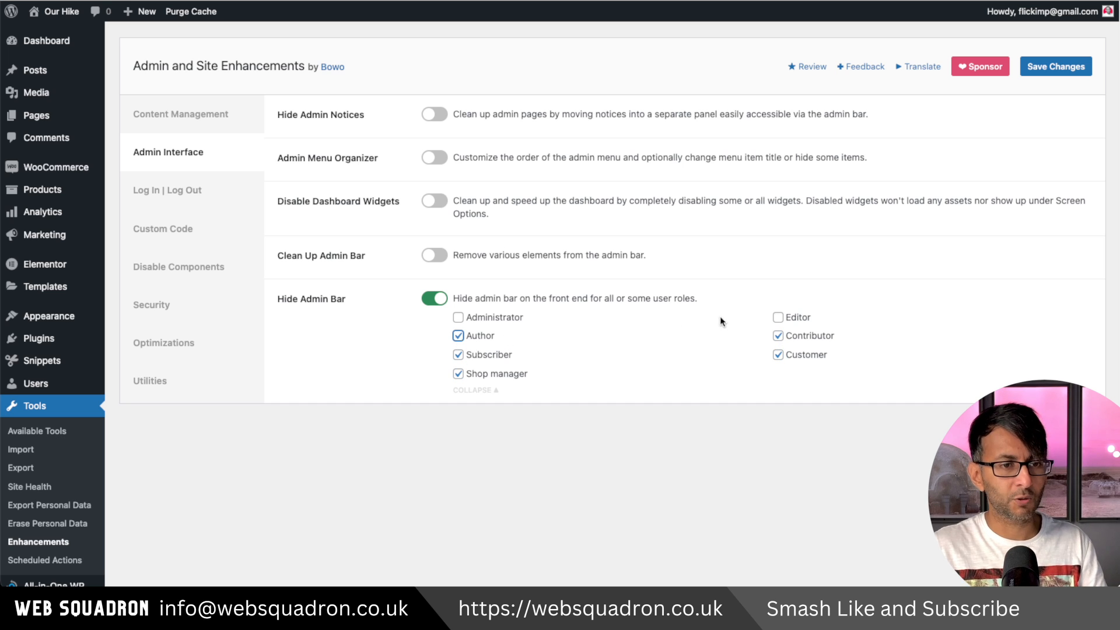
click(778, 318)
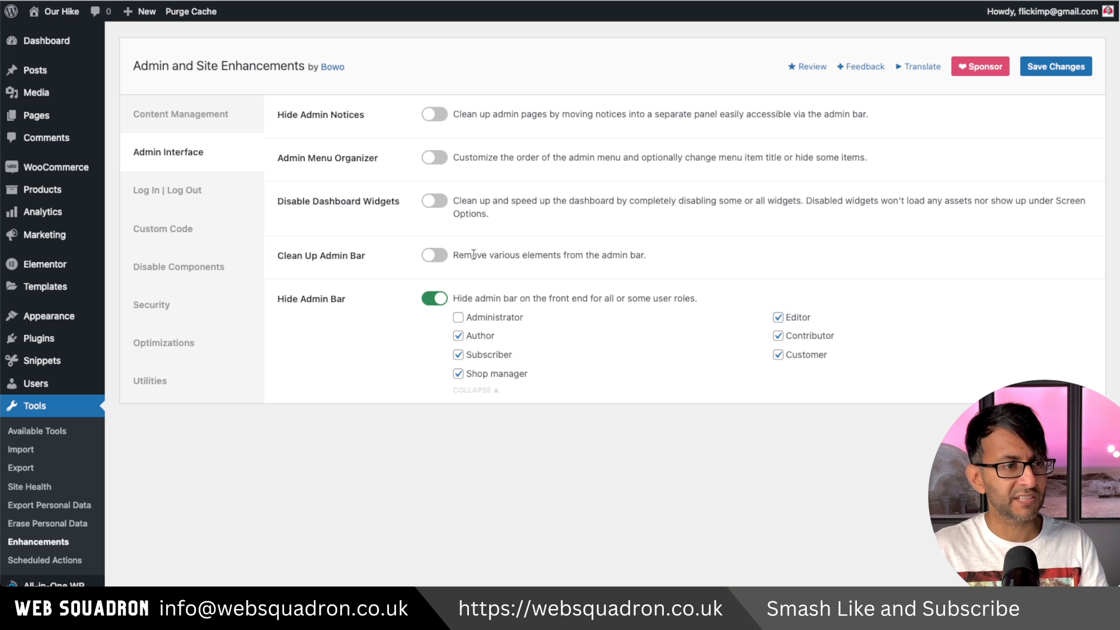
- Enable Clean Up Admin Bar to remove the WordPress logo, customize menu, comments counter, new content menu, 'Howdy' and Help tab, and save
click(435, 255)
click(484, 304)
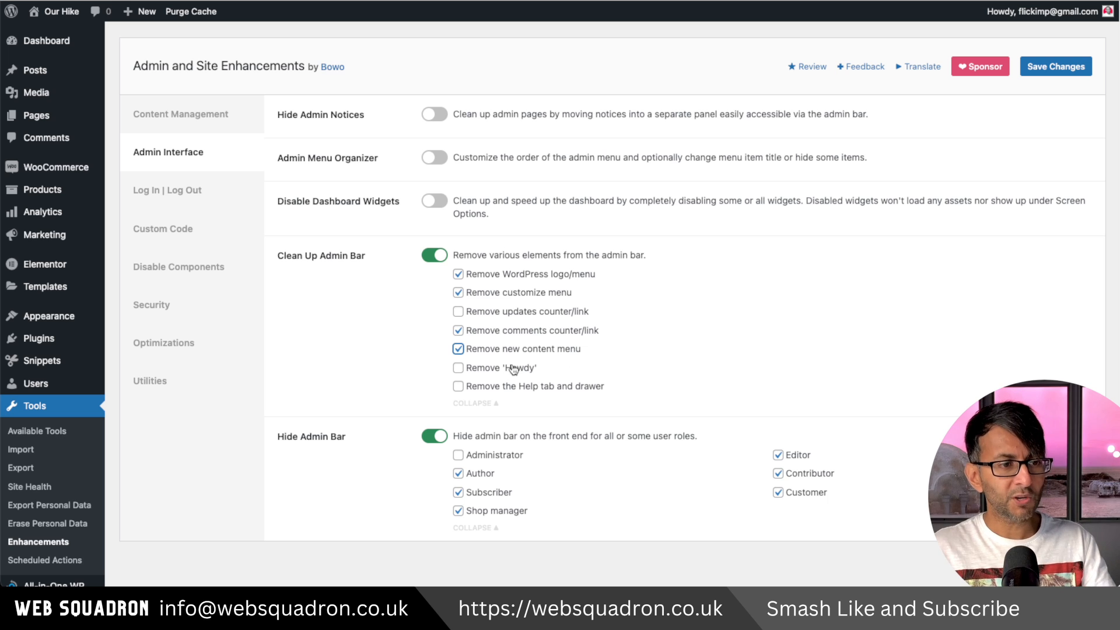
click(513, 368)
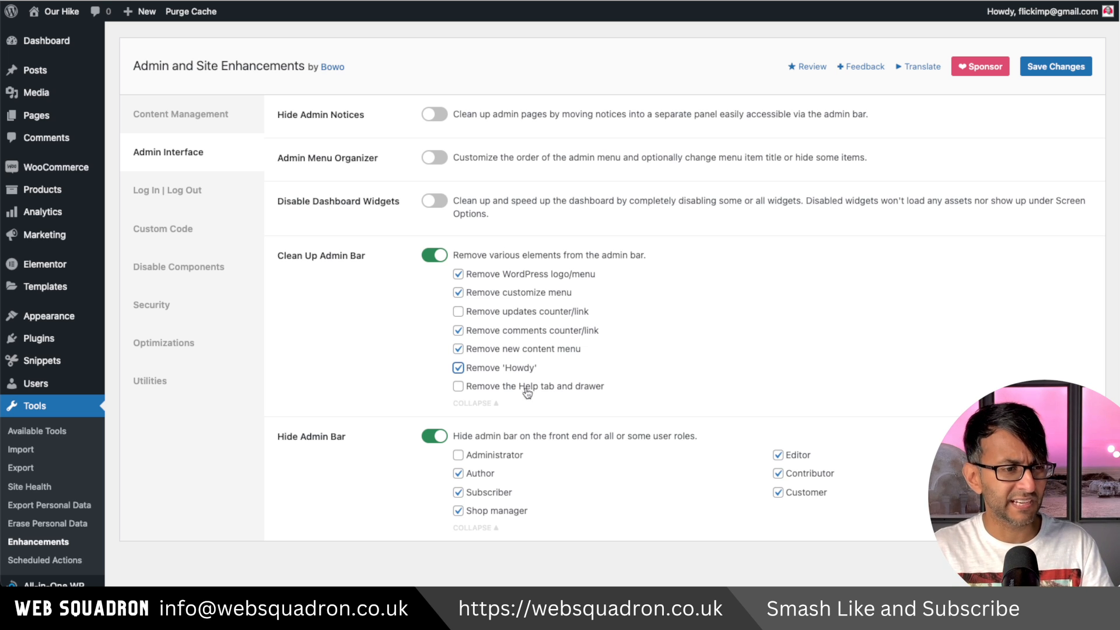
click(530, 387)
click(1057, 68)
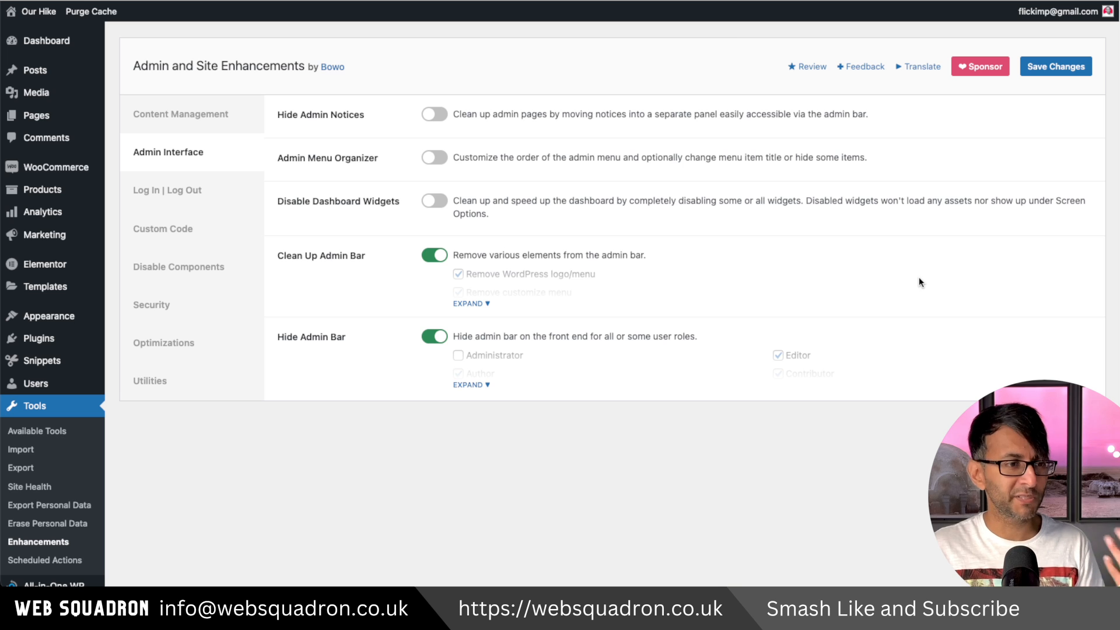
- Disable all dashboard widgets: Activity, At a Glance, Elementor Overview, Quick Draft, Site Health Status, WooCommerce Setup, and WordPress Events and News
click(434, 202)
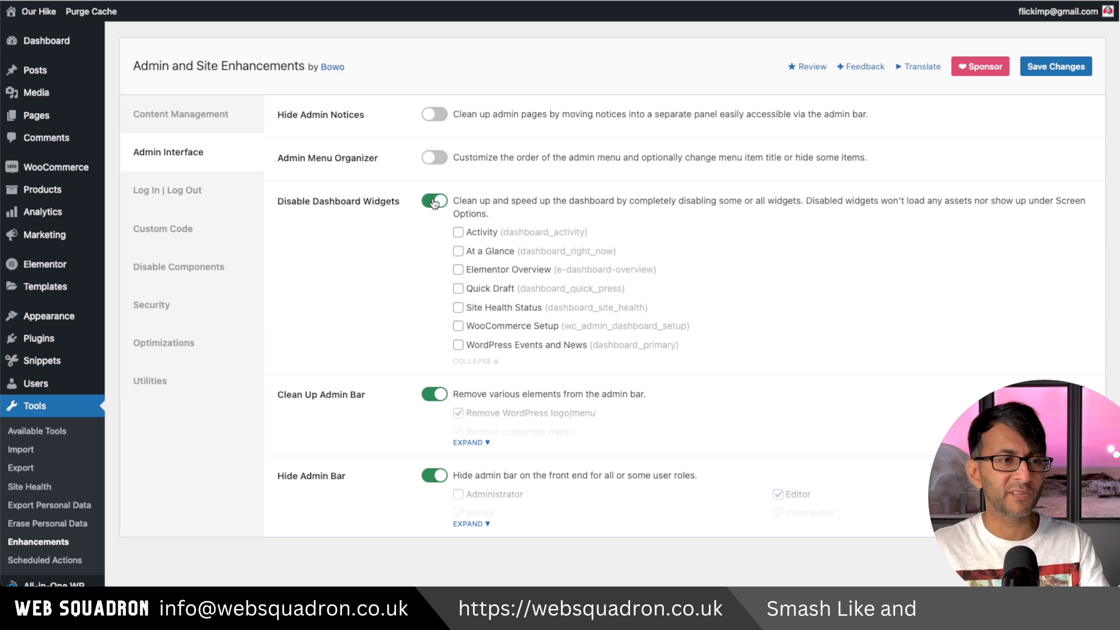
click(458, 232)
click(458, 251)
click(458, 270)
click(458, 288)
click(459, 307)
click(458, 326)
click(458, 345)
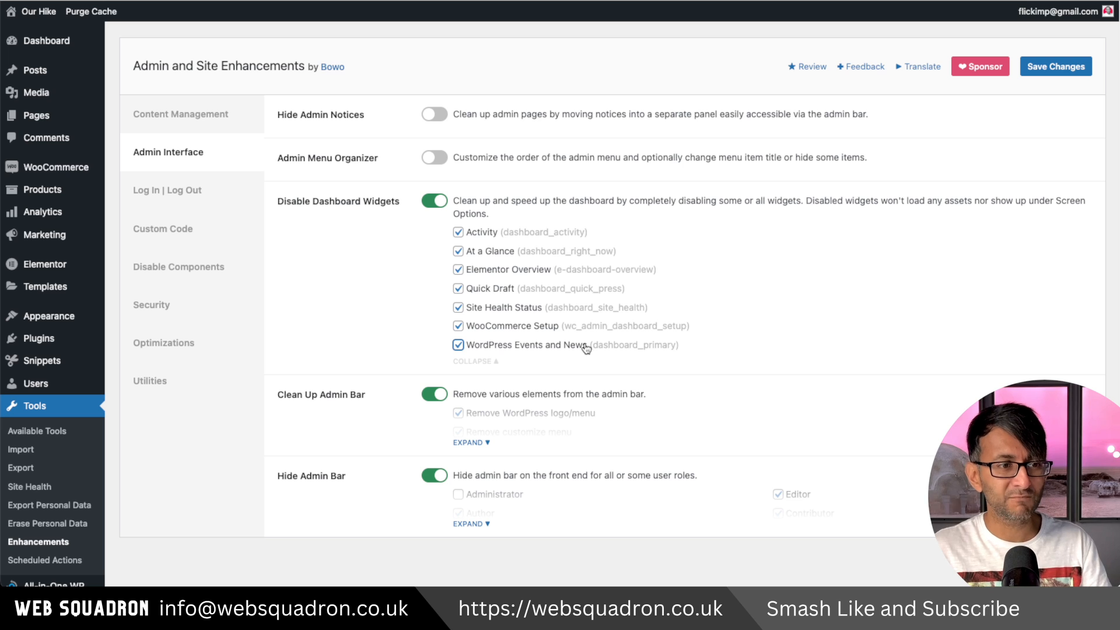
- Organize the admin menu: hide Comments until toggled, put Pages before Posts, Settings, Appearance and Tools after Media, Plugins after Products, and save
click(437, 159)
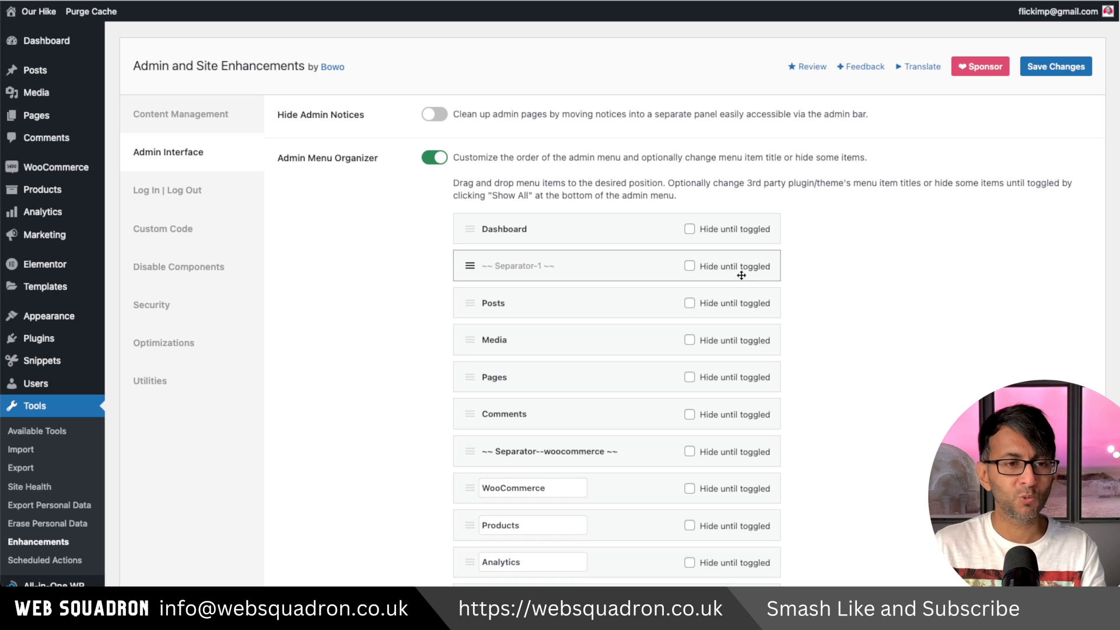
scroll(723, 444, down, 1)
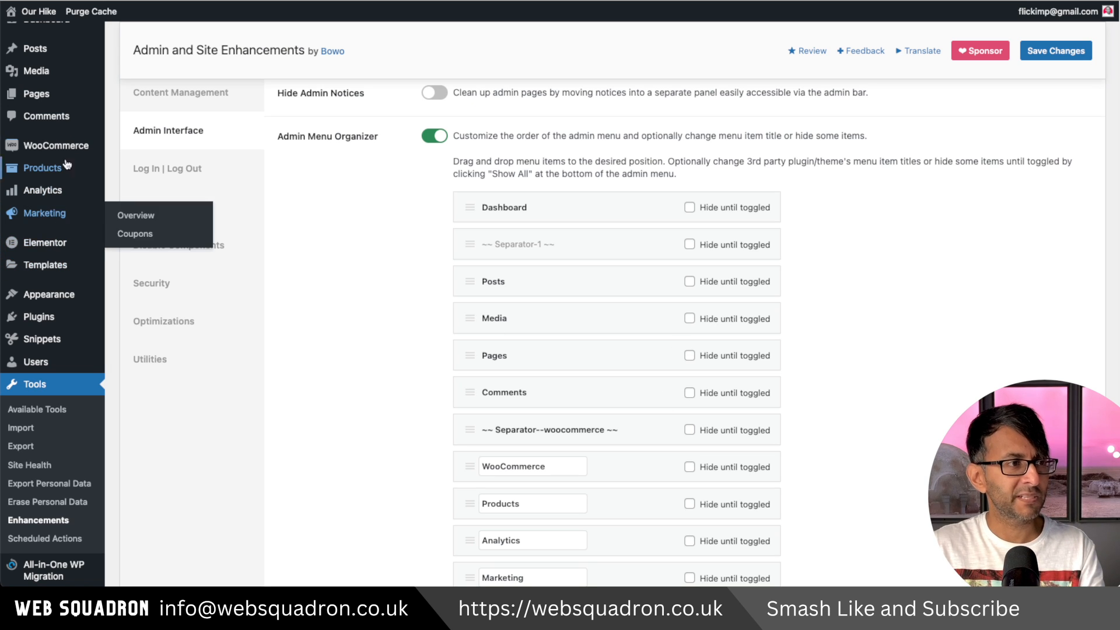
click(690, 394)
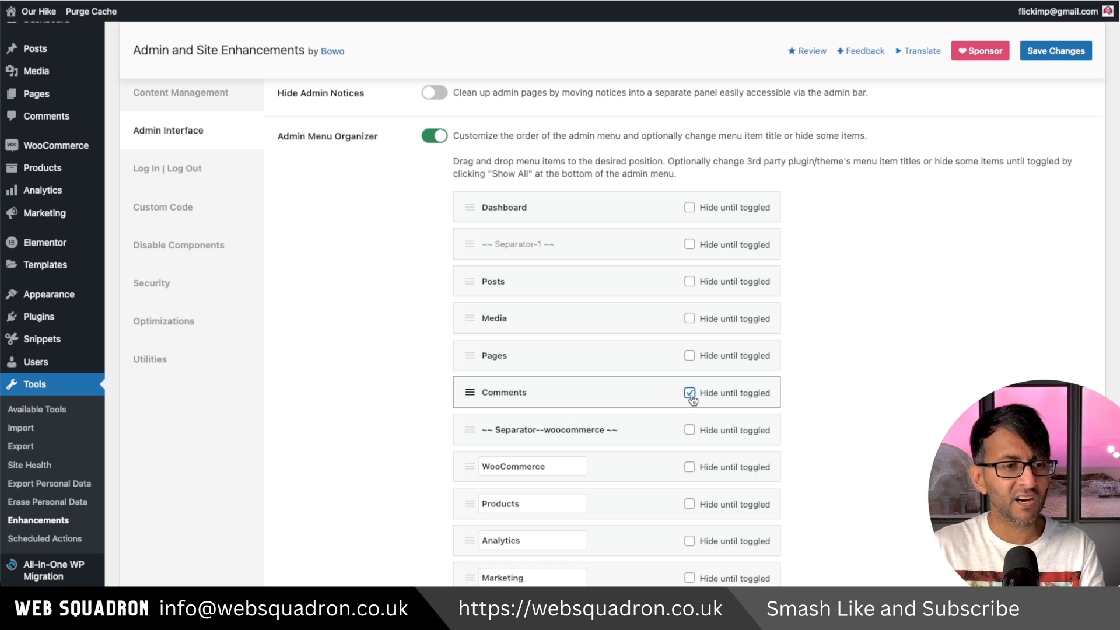
scroll(525, 379, up, 1)
drag(468, 375, 471, 304)
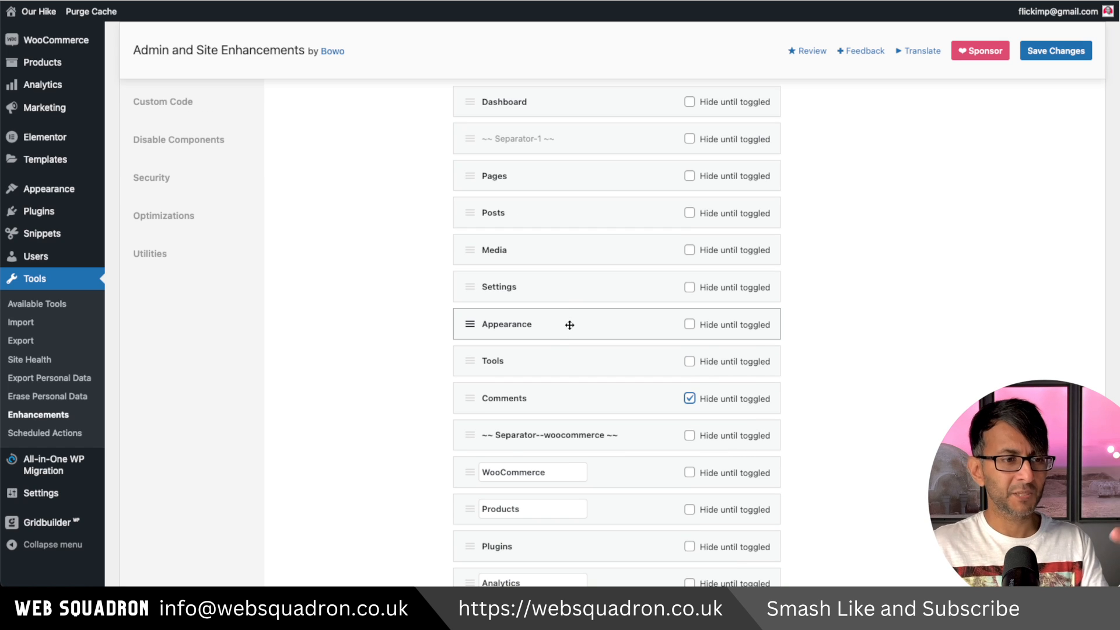
click(1069, 57)
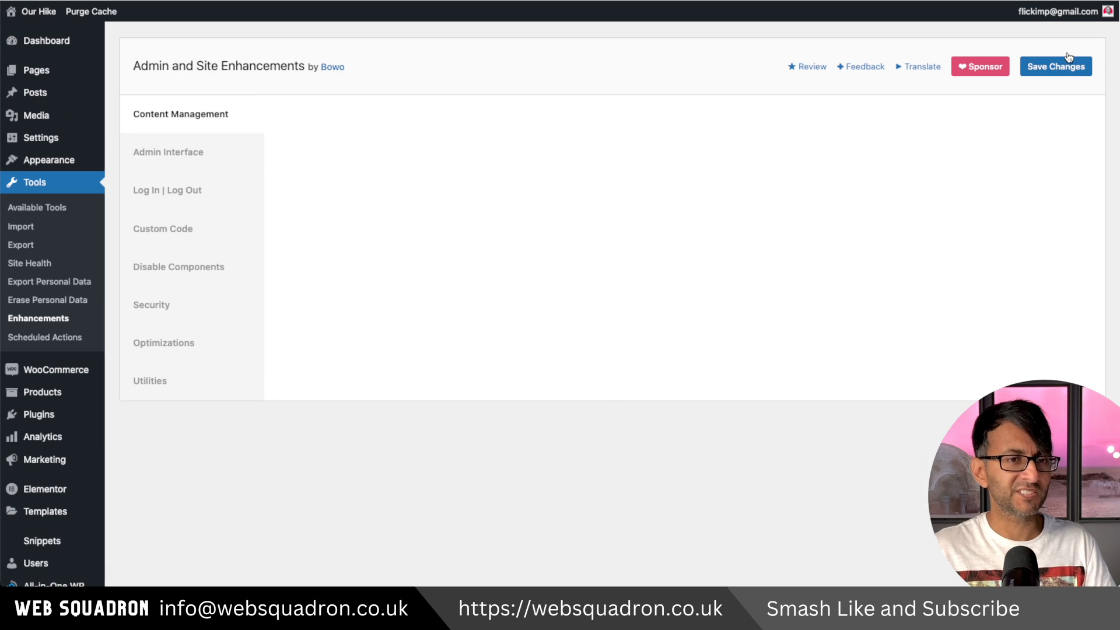
- Check the cleaned-up Dashboard and which elements its Screen Options still offer
mouse_move(59, 109)
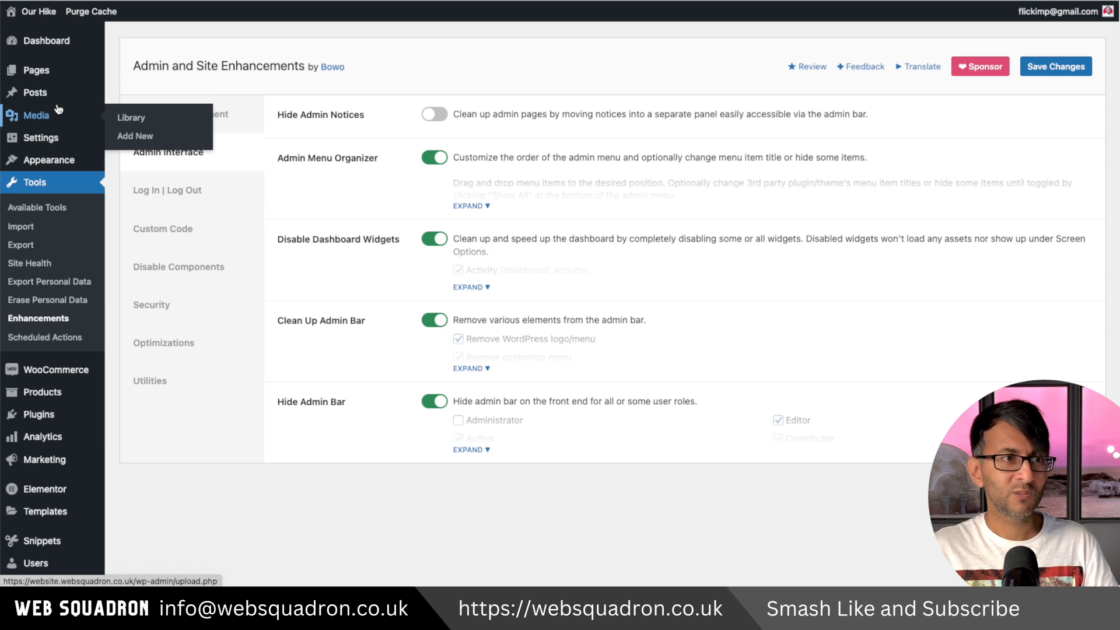
click(41, 40)
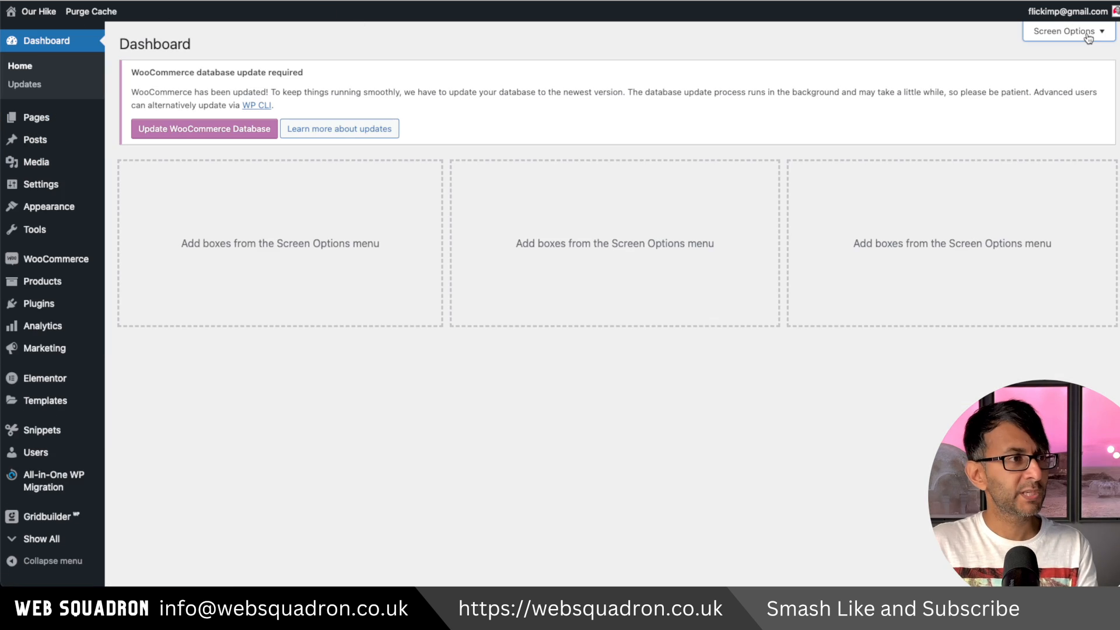
click(1064, 30)
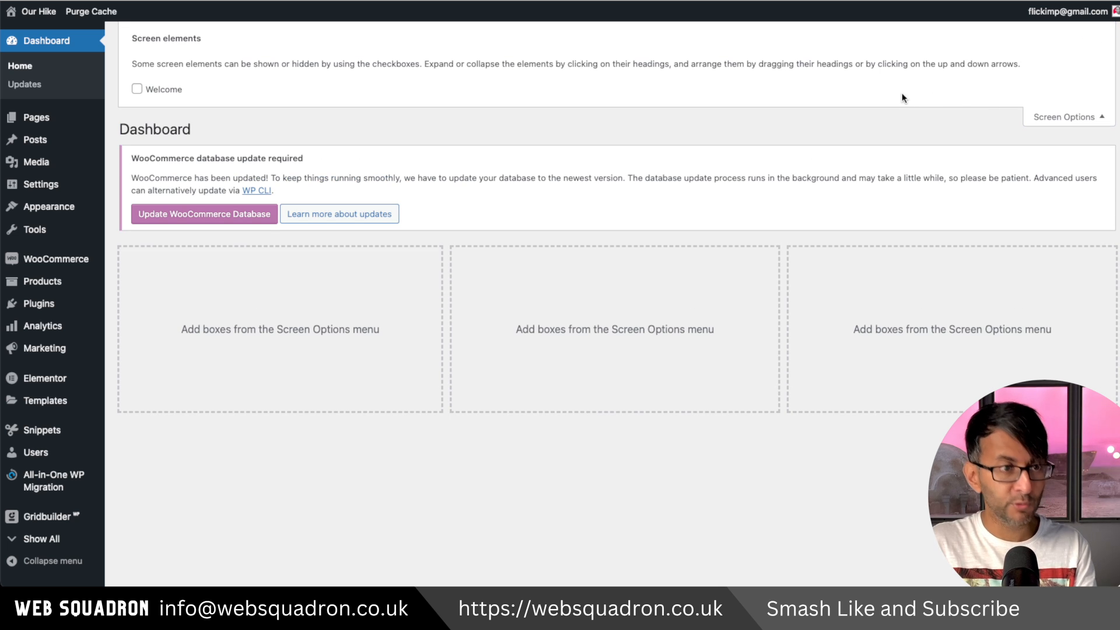
click(1067, 118)
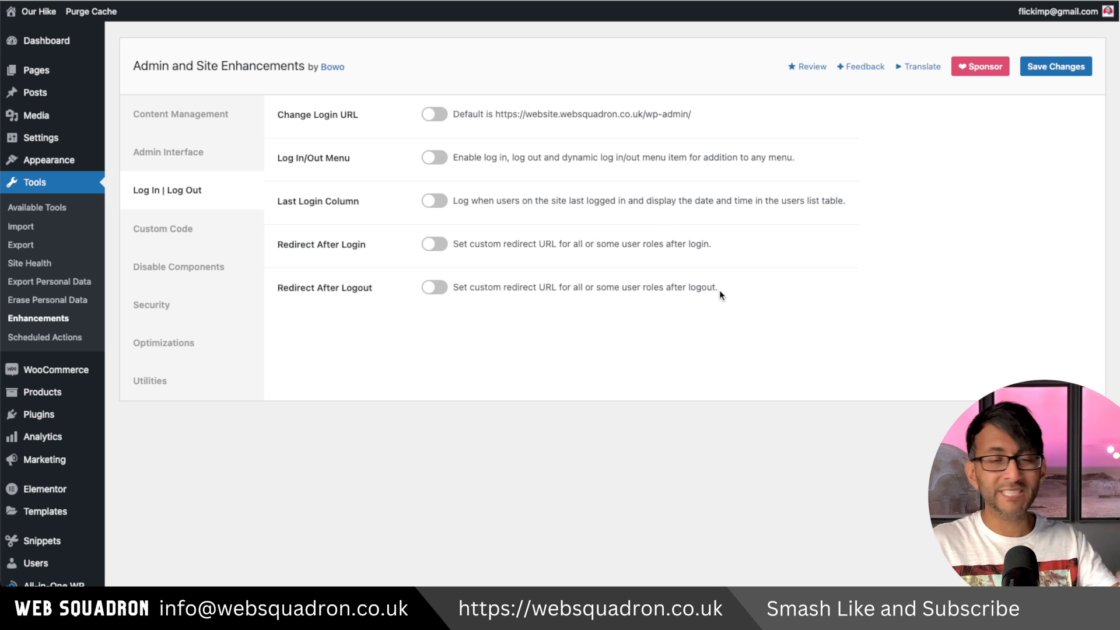
- Temporarily enable Redirect After Login in the Log In | Log Out enhancements to inspect its URL and role options
click(435, 243)
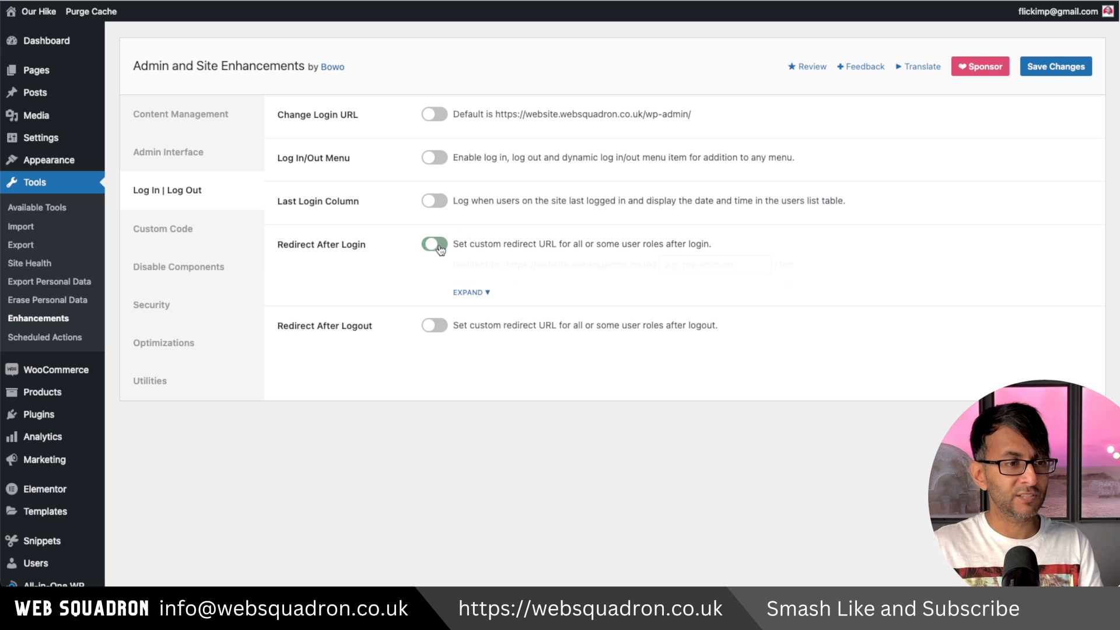
click(488, 295)
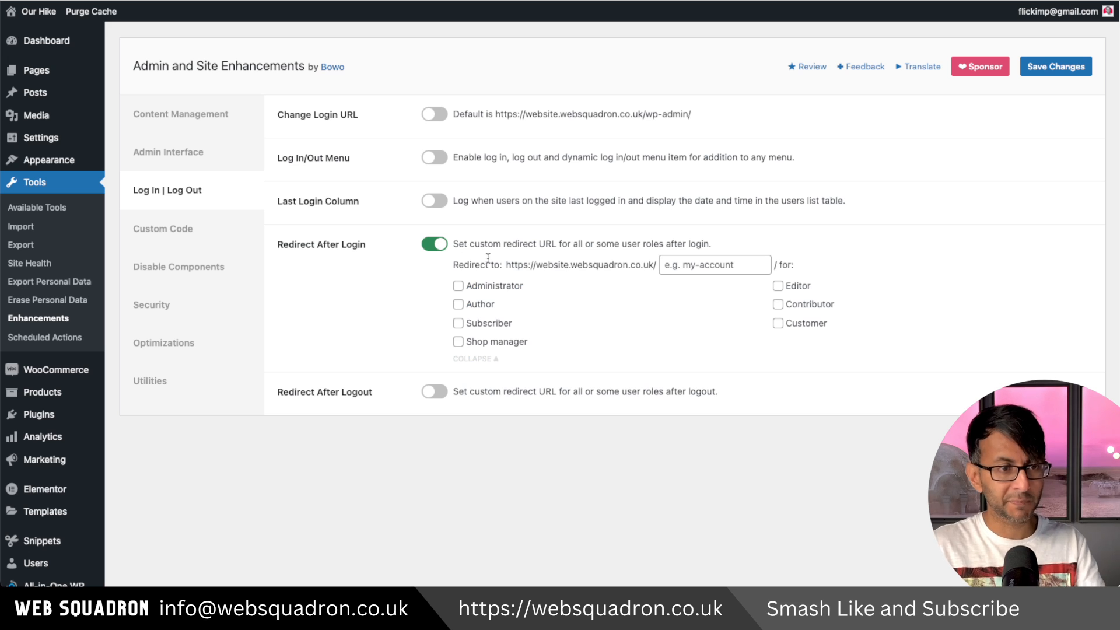
click(428, 245)
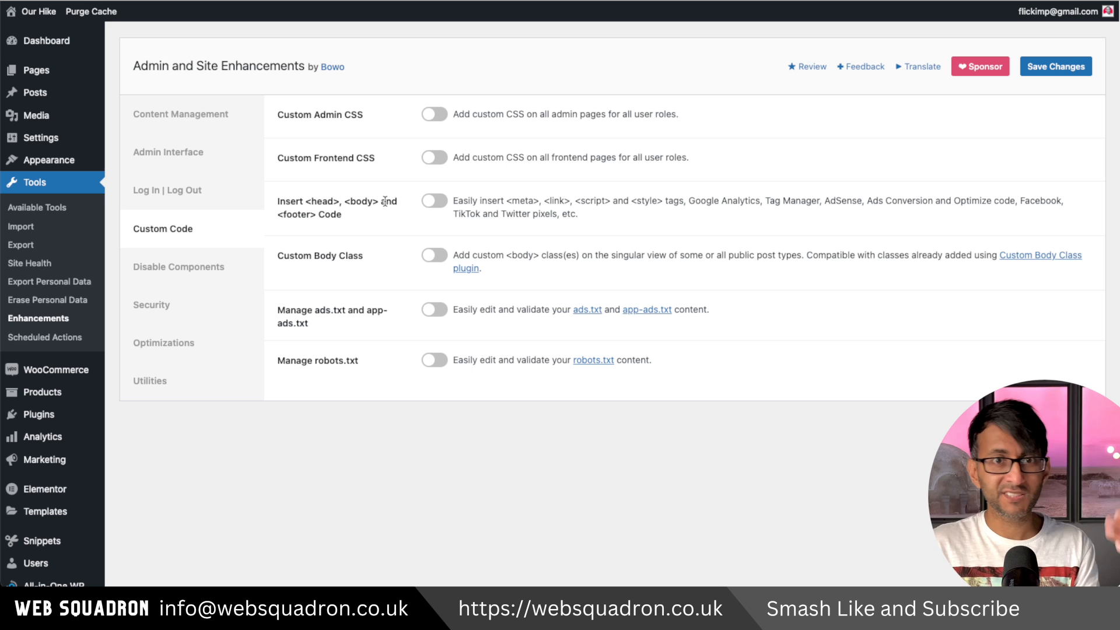
- Temporarily enable the head, body and footer code insertion option under Custom Code to inspect its code and priority fields
click(434, 201)
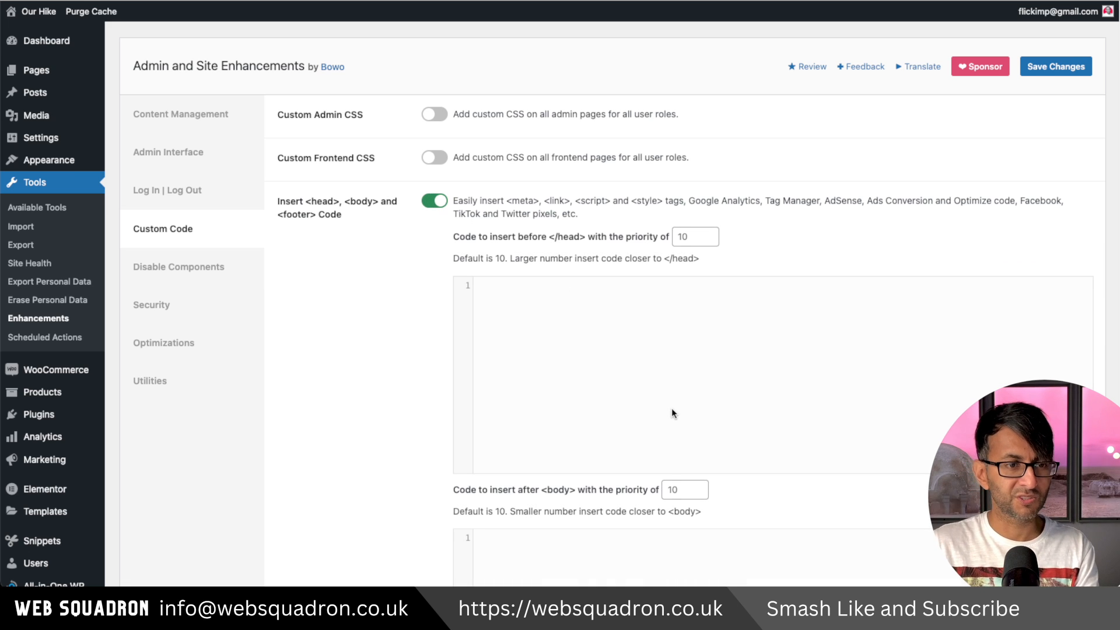
scroll(670, 411, down, 7)
scroll(671, 408, up, 7)
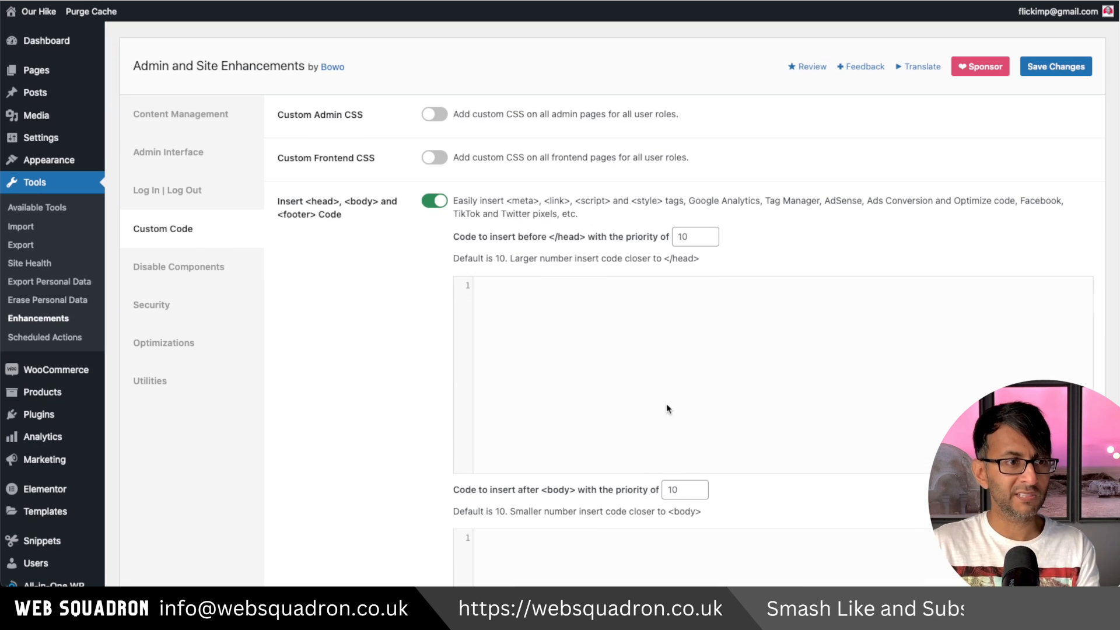
click(427, 200)
- Enable Disable Gutenberg in the Disable Components enhancements
click(178, 267)
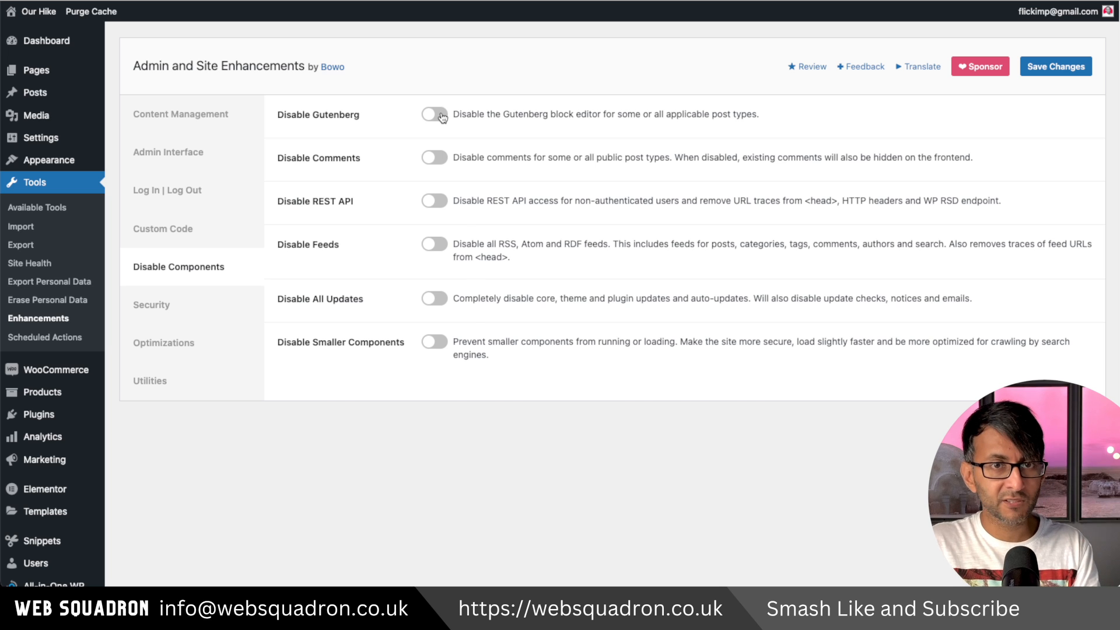
click(436, 115)
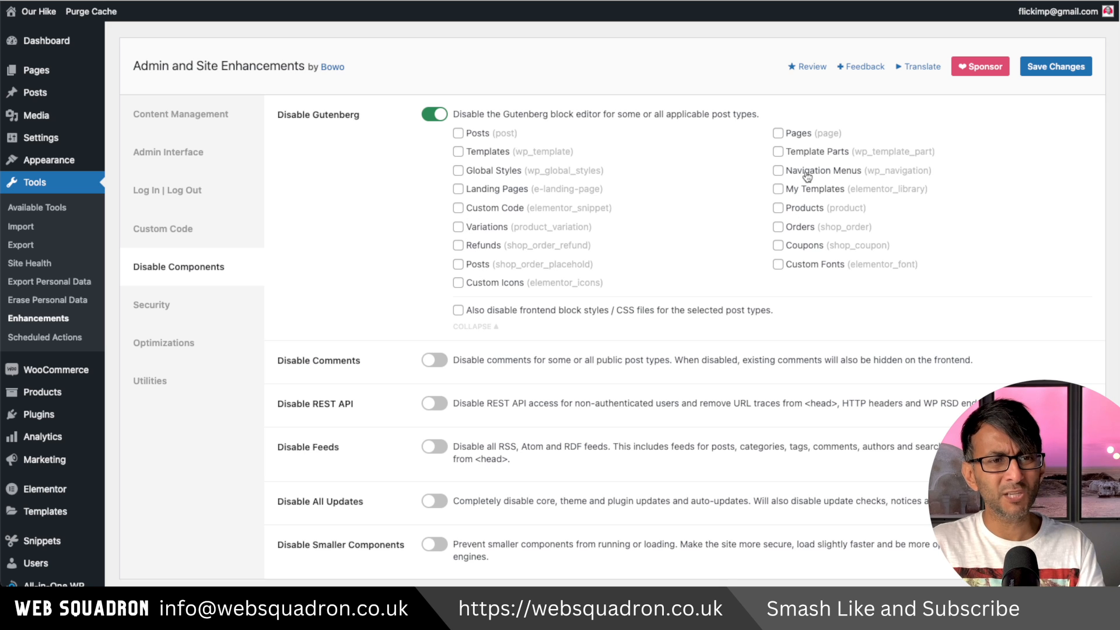
- Try selecting Pages, Navigation Menus, Products and Orders for Disable Gutenberg, and clear all four selections again
click(780, 133)
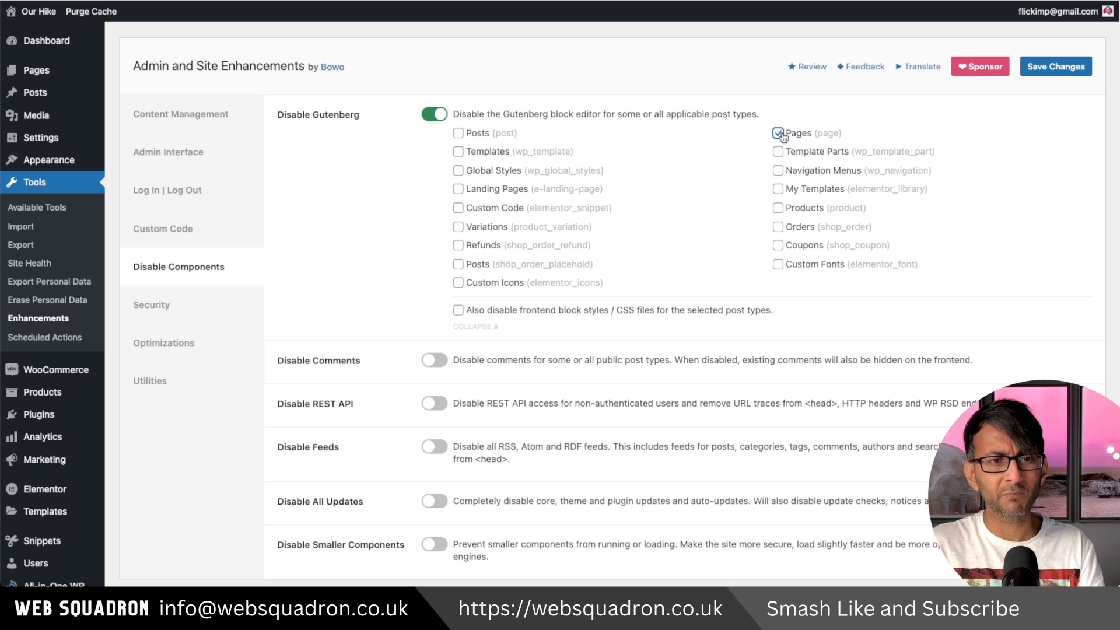
click(778, 171)
click(778, 209)
click(779, 227)
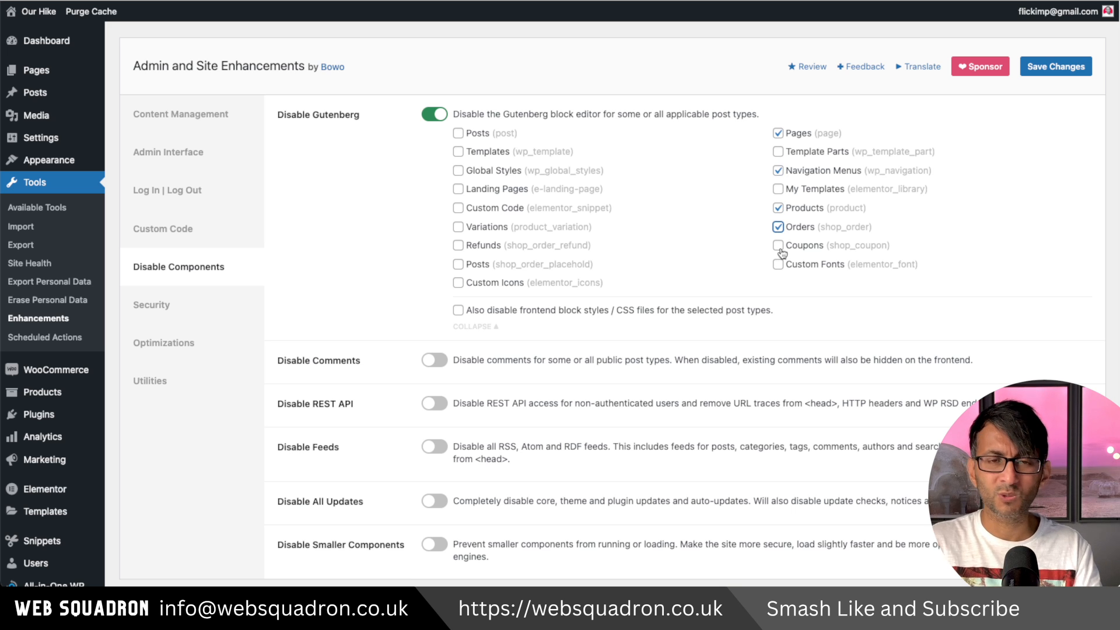
click(780, 134)
click(779, 171)
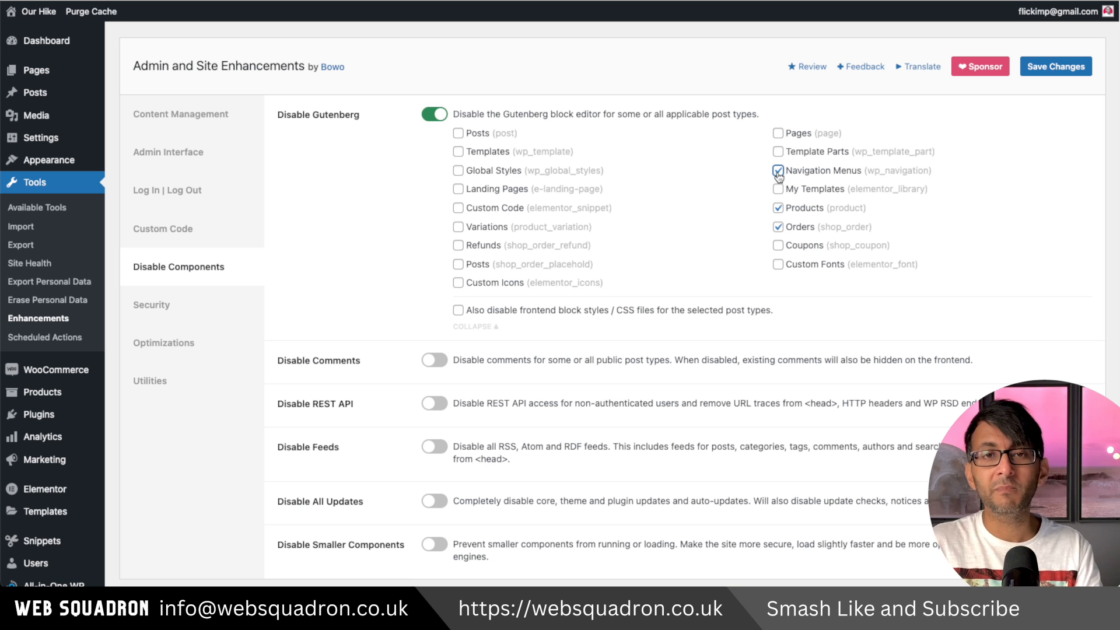
click(778, 208)
click(779, 228)
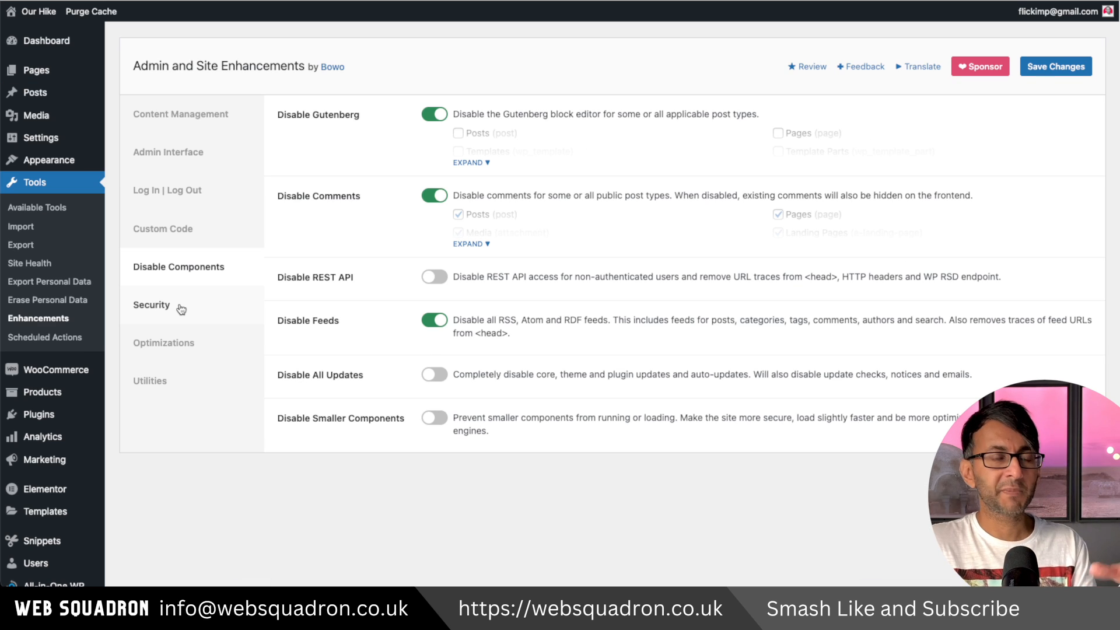
- Enable Limit Login Attempts in the Security enhancements
click(181, 309)
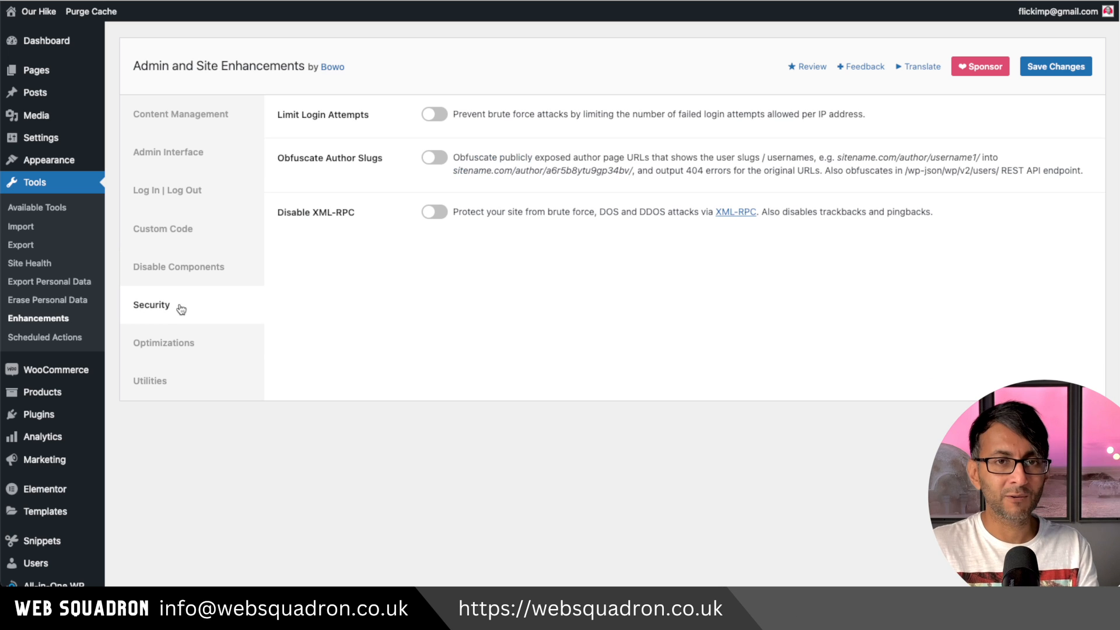
click(441, 115)
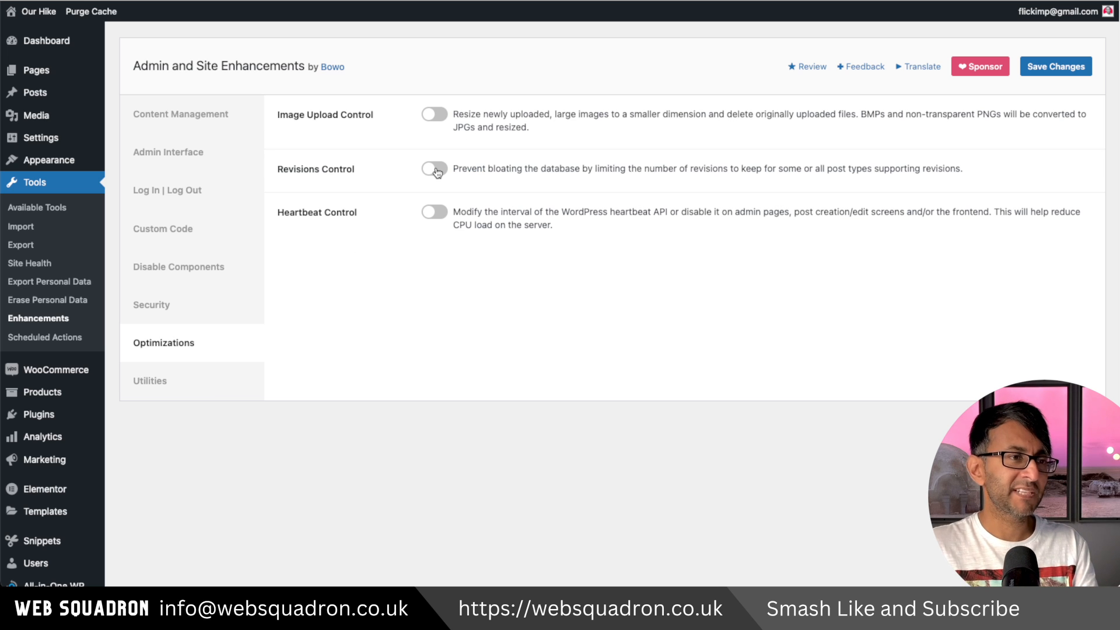
- Enable Revisions Control in the Optimizations enhancements, lower the number of revisions to keep, and save the changes
click(436, 170)
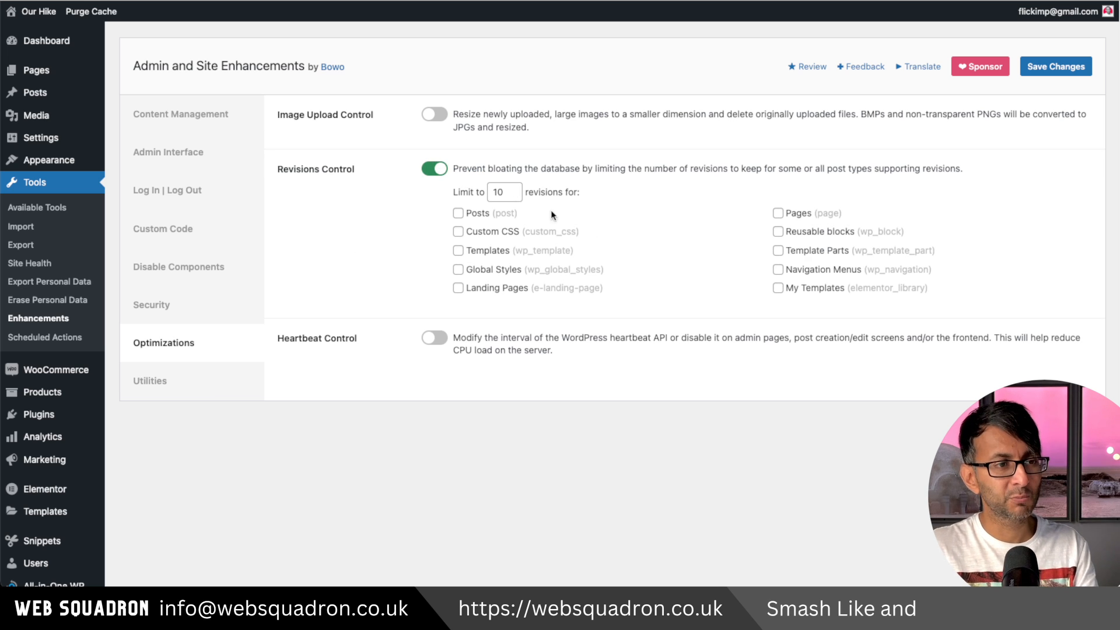
click(511, 197)
click(511, 198)
click(511, 198)
click(510, 197)
click(511, 197)
click(510, 198)
click(511, 198)
key(super+s)
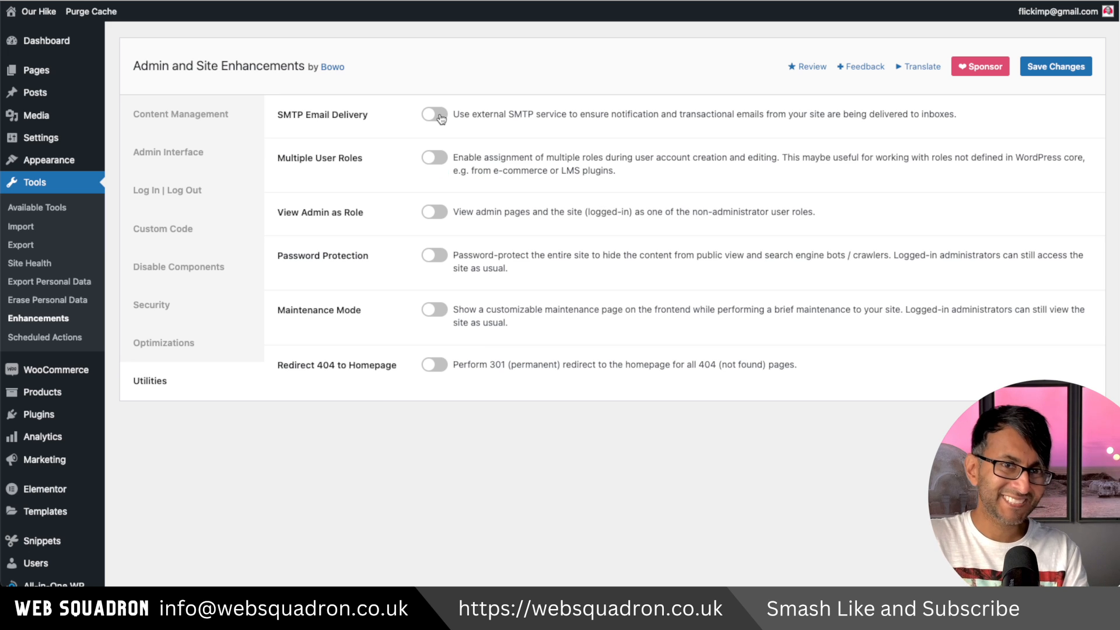
- Temporarily enable SMTP Email Delivery in the Utilities enhancements to inspect its fields, and turn on Redirect 404 to Homepage
click(436, 115)
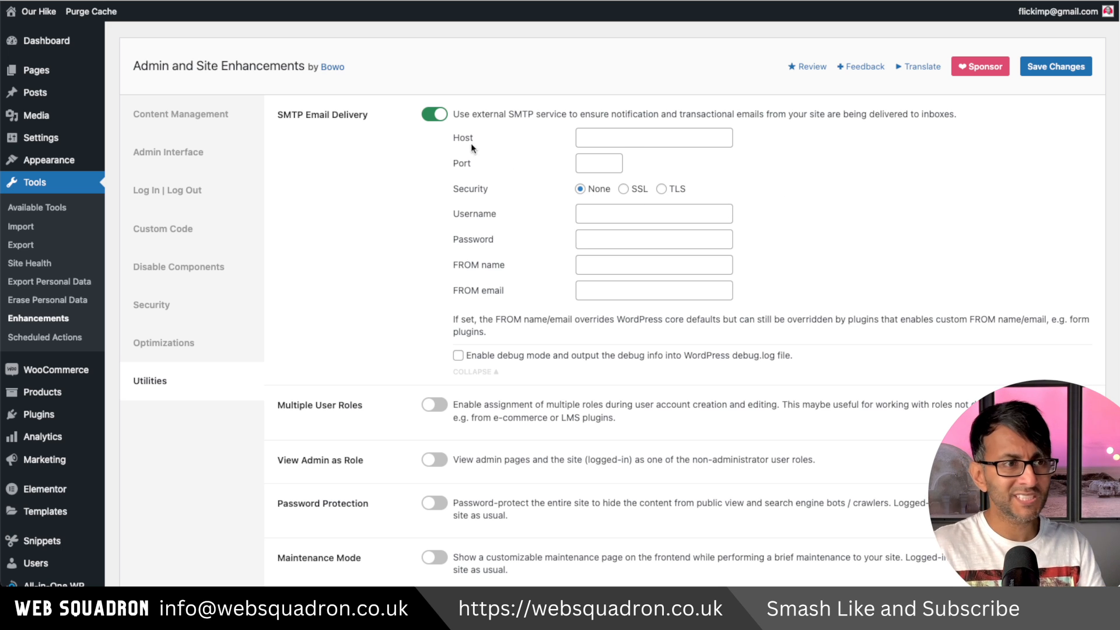
click(434, 114)
click(436, 367)
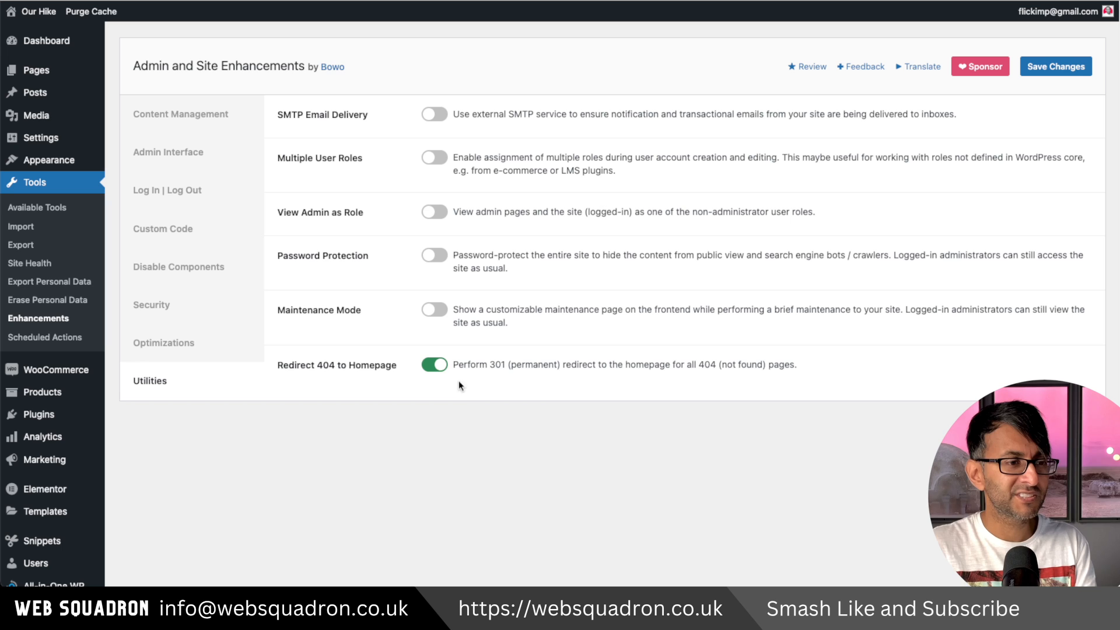